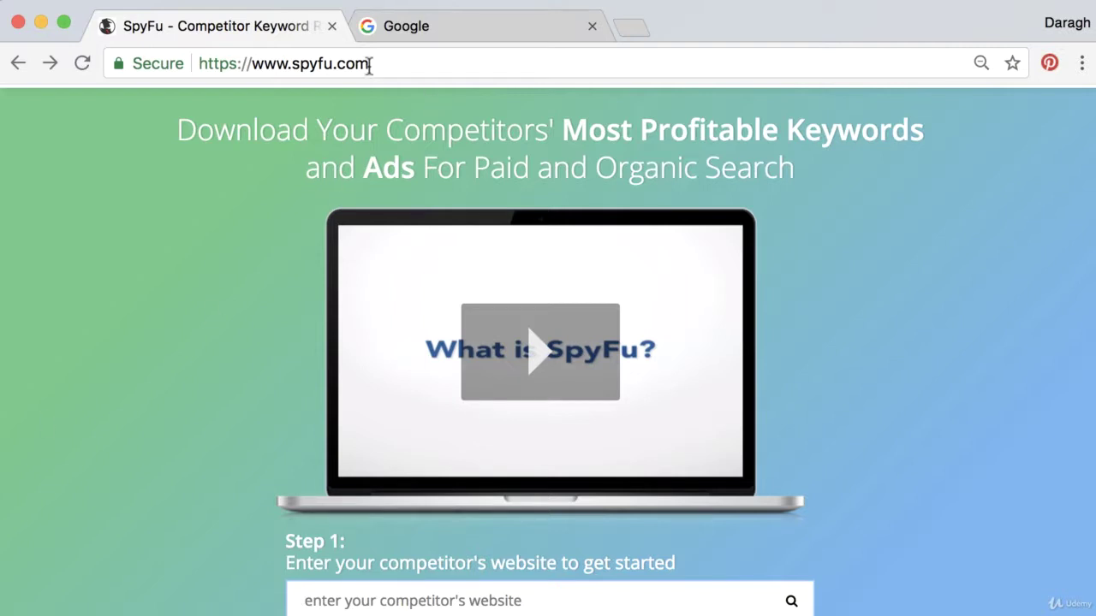
Step: Highlight the spyfu.com address, then scroll down the SpyFu homepage
{"action": "left_click", "coordinate": [368, 64]}
{"action": "left_click", "coordinate": [214, 297]}
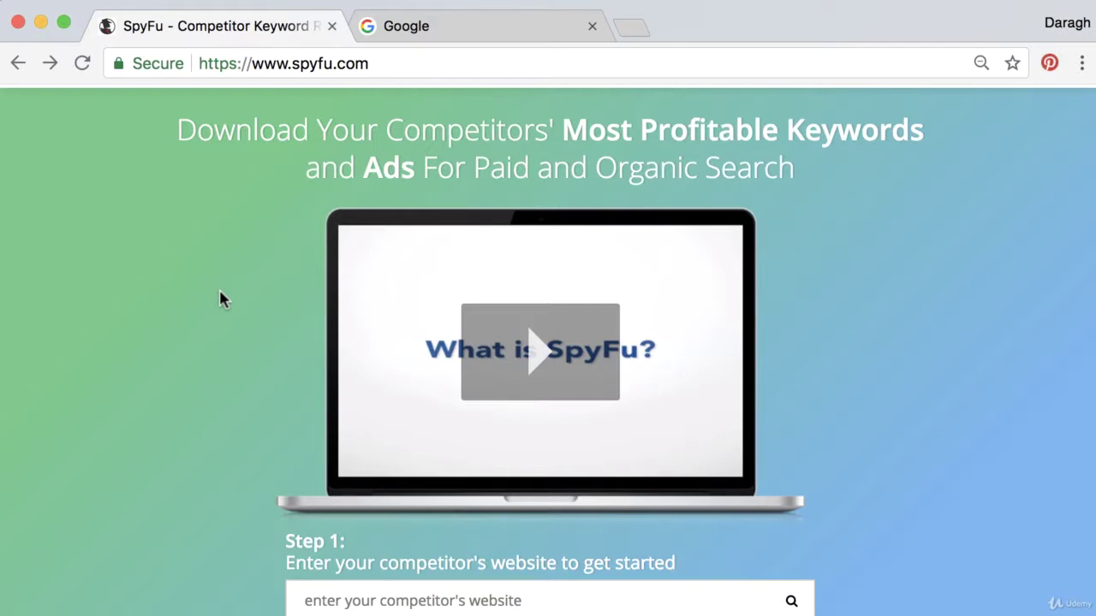
{"action": "scroll", "coordinate": [219, 296], "scroll_direction": "down", "scroll_amount": 3}
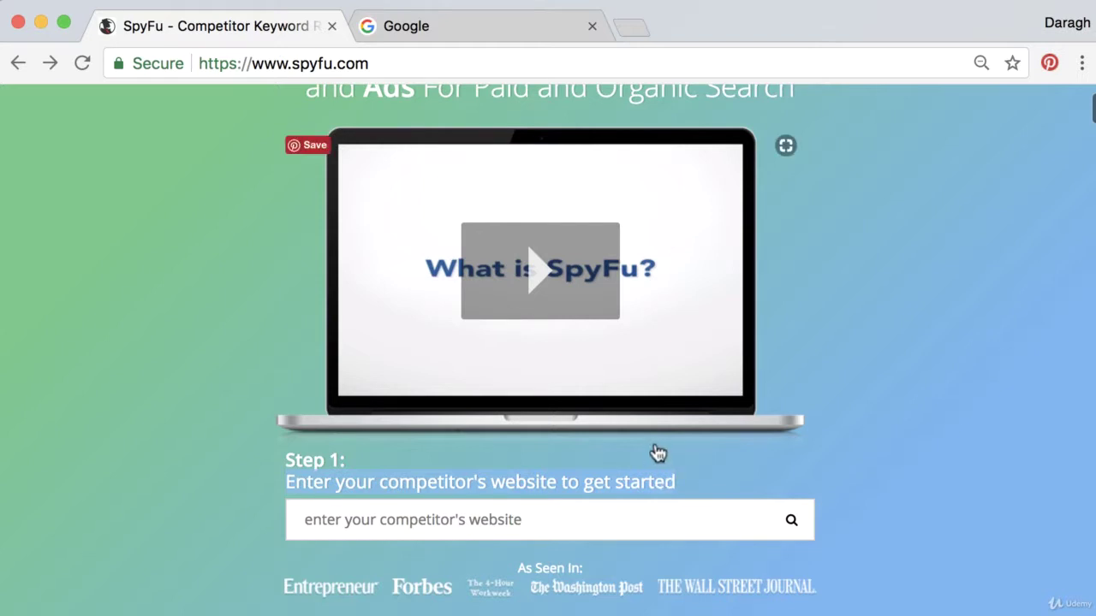
Step: Search Google for 'digital marketing course' and highlight the first ad's digitalmarketinginstitute.com URL
{"action": "left_click", "coordinate": [411, 28]}
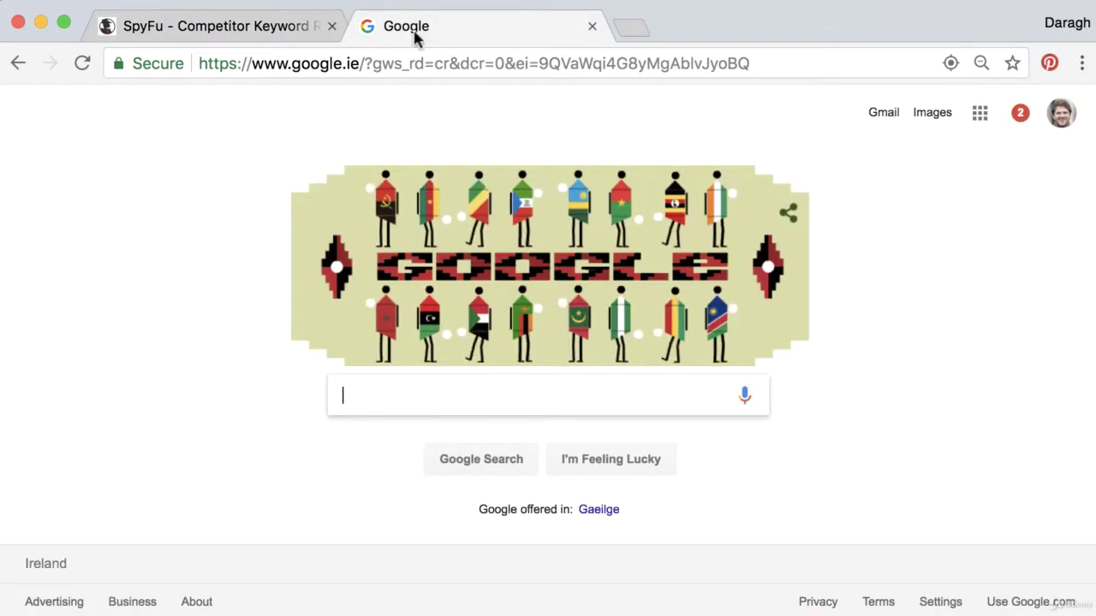
{"action": "left_click", "coordinate": [440, 391]}
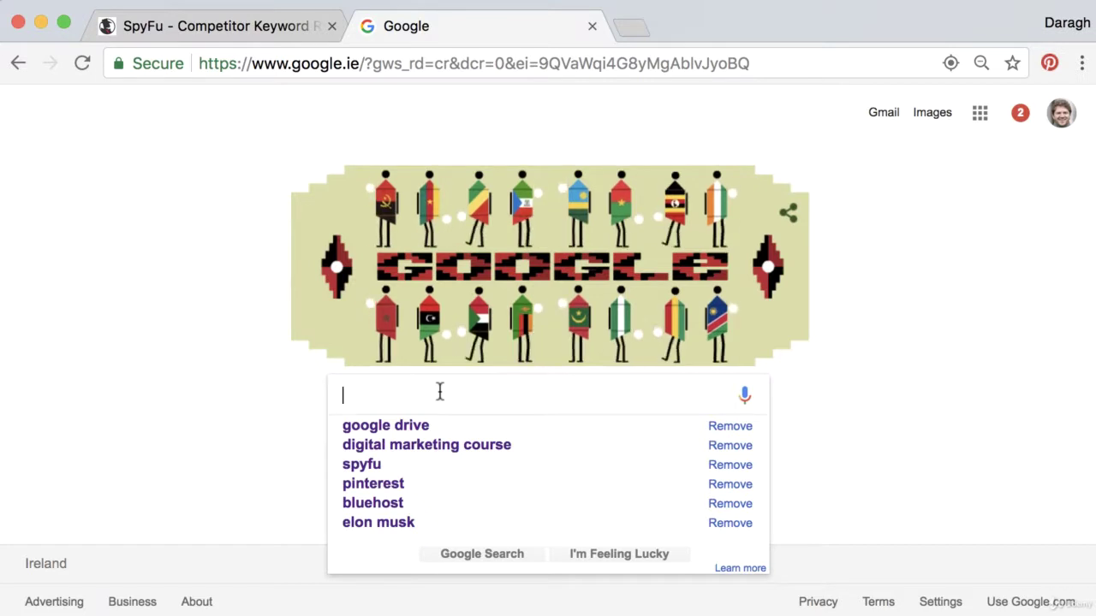
{"action": "left_click", "coordinate": [438, 447]}
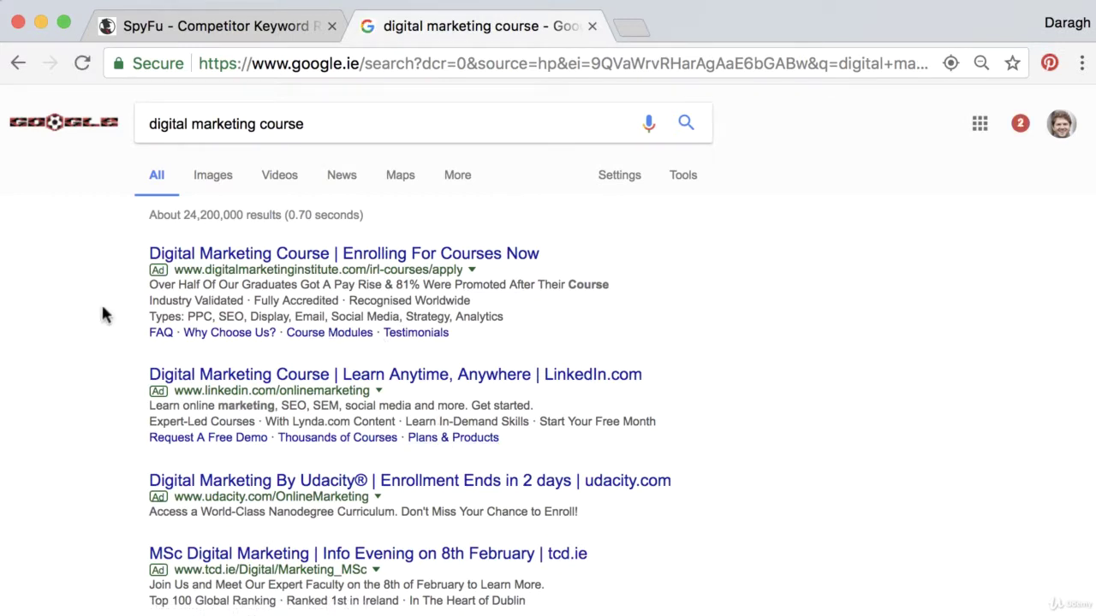
{"action": "scroll", "coordinate": [99, 313], "scroll_direction": "down", "scroll_amount": 1}
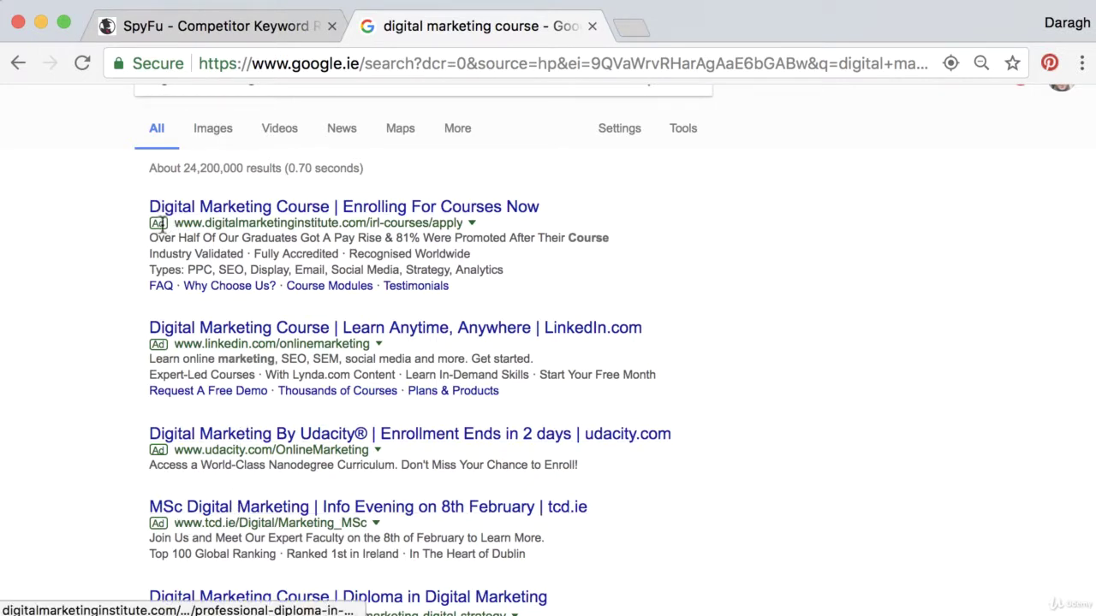
{"action": "left_click_drag", "start_coordinate": [173, 223], "coordinate": [366, 223]}
{"action": "key", "text": "super+c"}
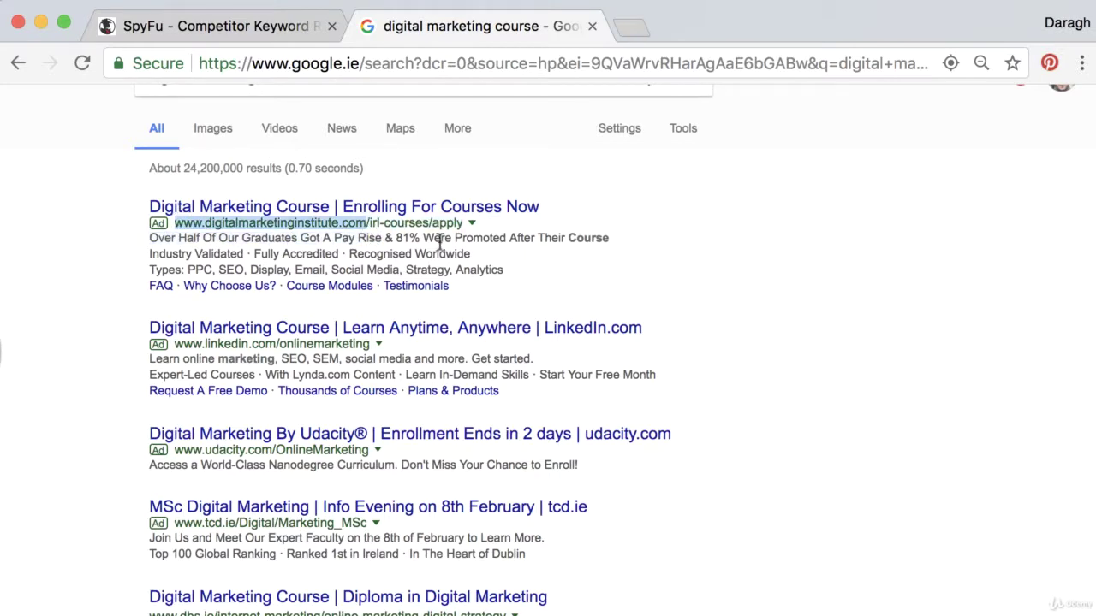
{"action": "left_click", "coordinate": [287, 27]}
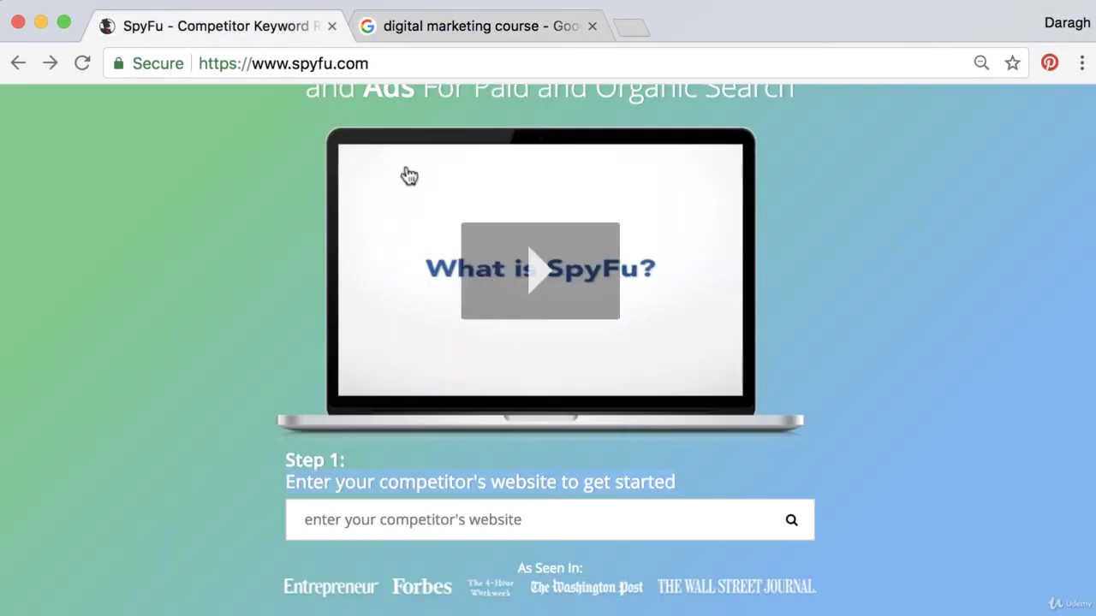
{"action": "left_click", "coordinate": [451, 516]}
{"action": "key", "text": "super+v"}
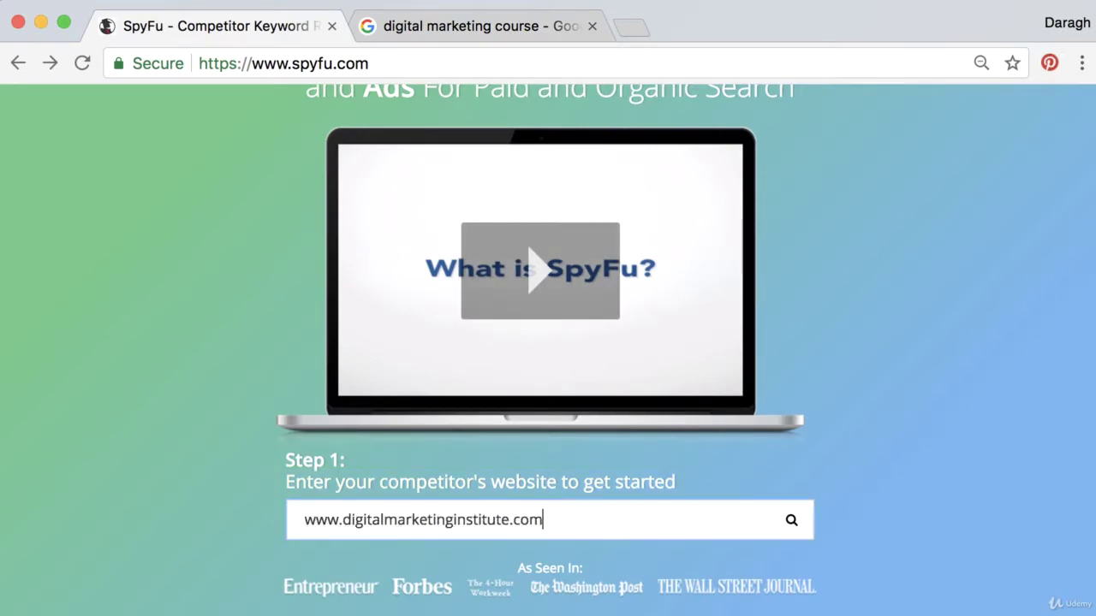
{"action": "key", "text": "Return"}
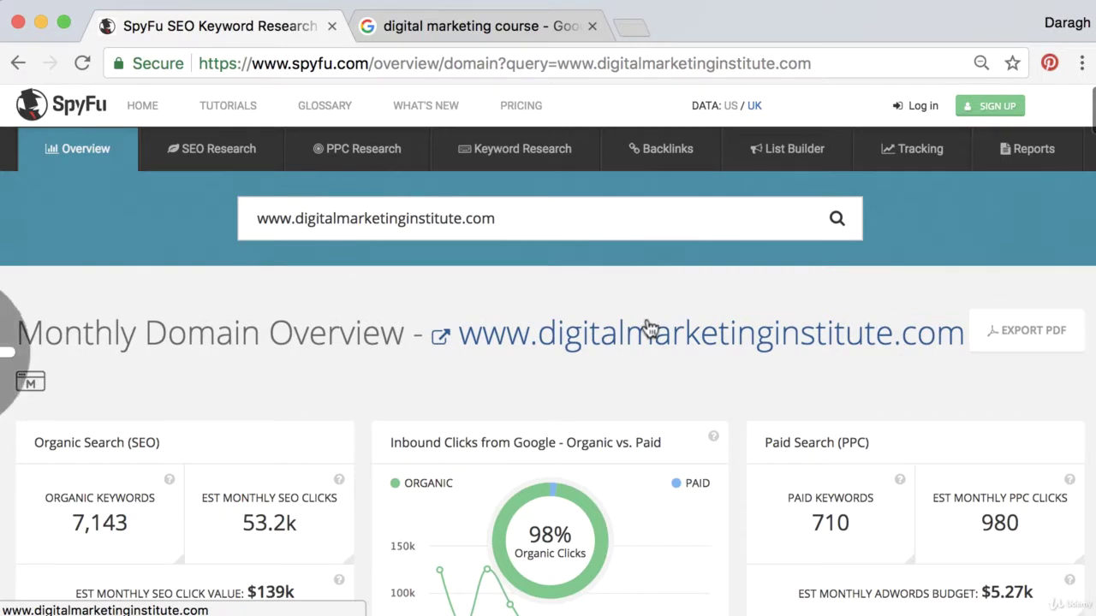
{"action": "scroll", "coordinate": [646, 324], "scroll_direction": "down", "scroll_amount": 4}
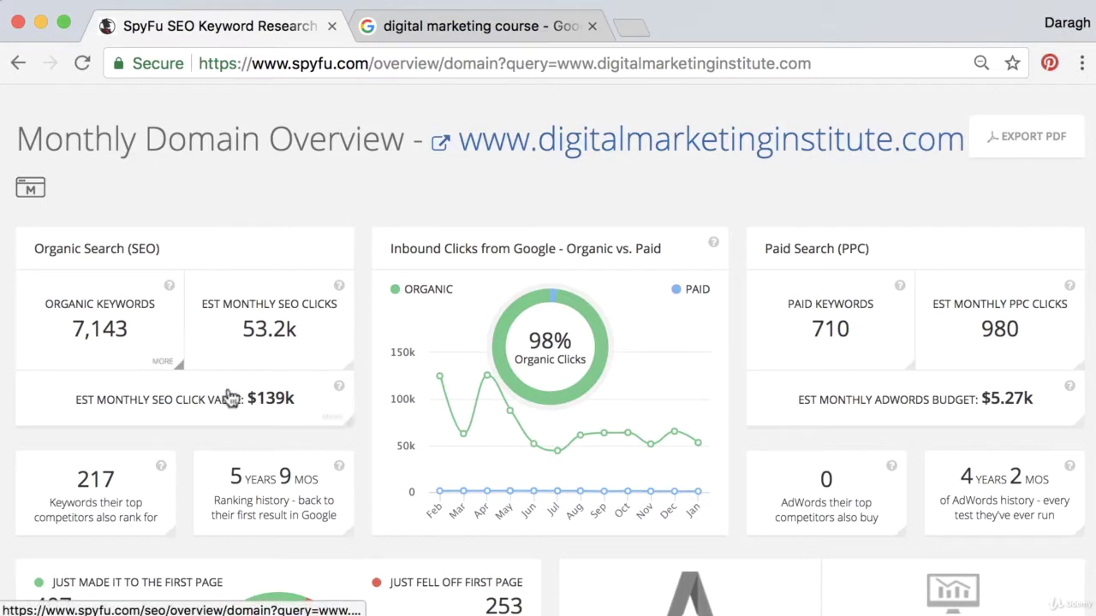
Step: Highlight the Organic Search (SEO) heading and bring up link options for ORGANIC KEYWORDS 7,143
{"action": "left_click_drag", "start_coordinate": [35, 249], "coordinate": [168, 251]}
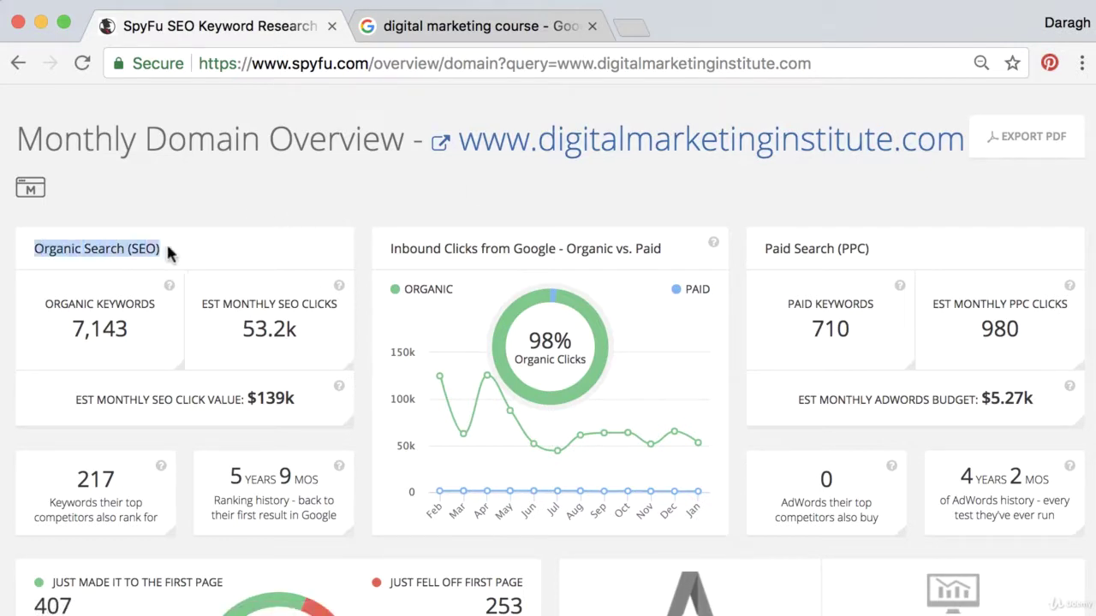
{"action": "left_click", "coordinate": [228, 195]}
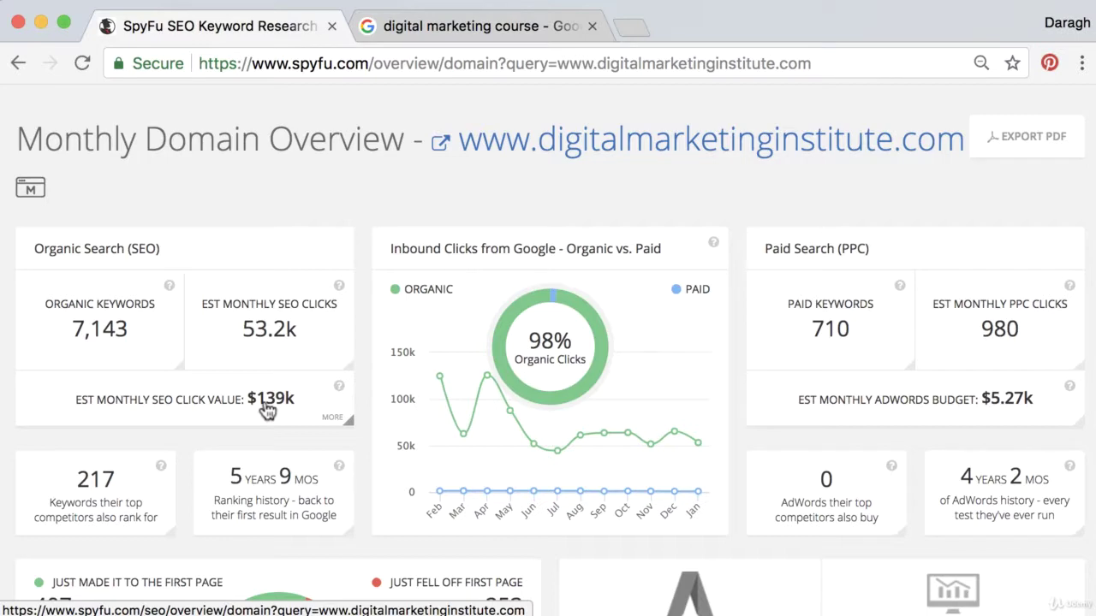
{"action": "right_click", "coordinate": [130, 327]}
Step: Open the organic keywords in a new tab, browse Most Valuable Keywords, then return to the overview
{"action": "left_click", "coordinate": [143, 271]}
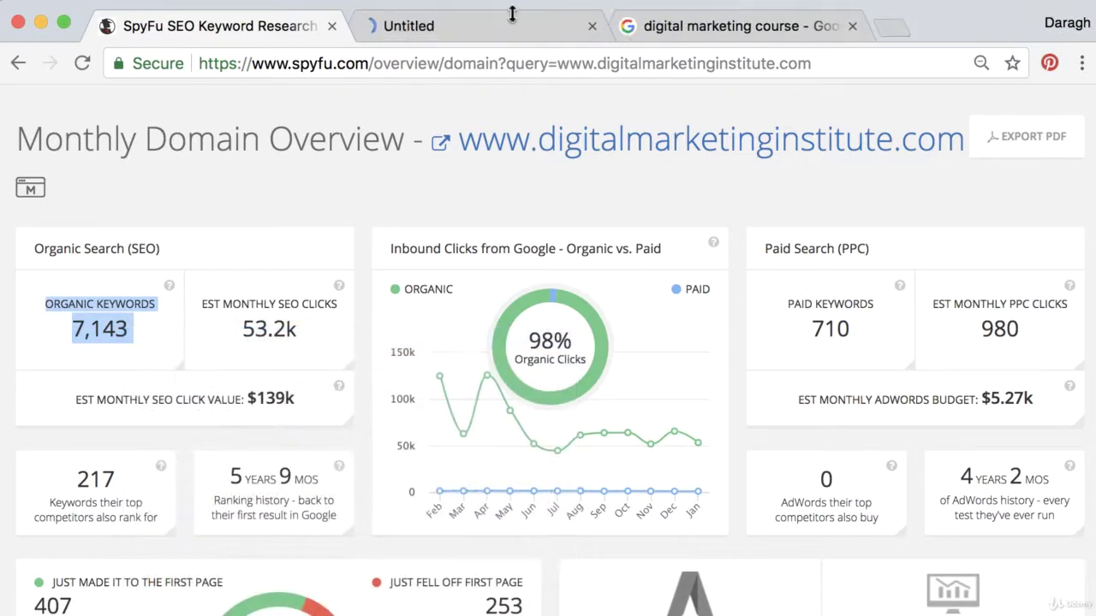
{"action": "left_click", "coordinate": [509, 26]}
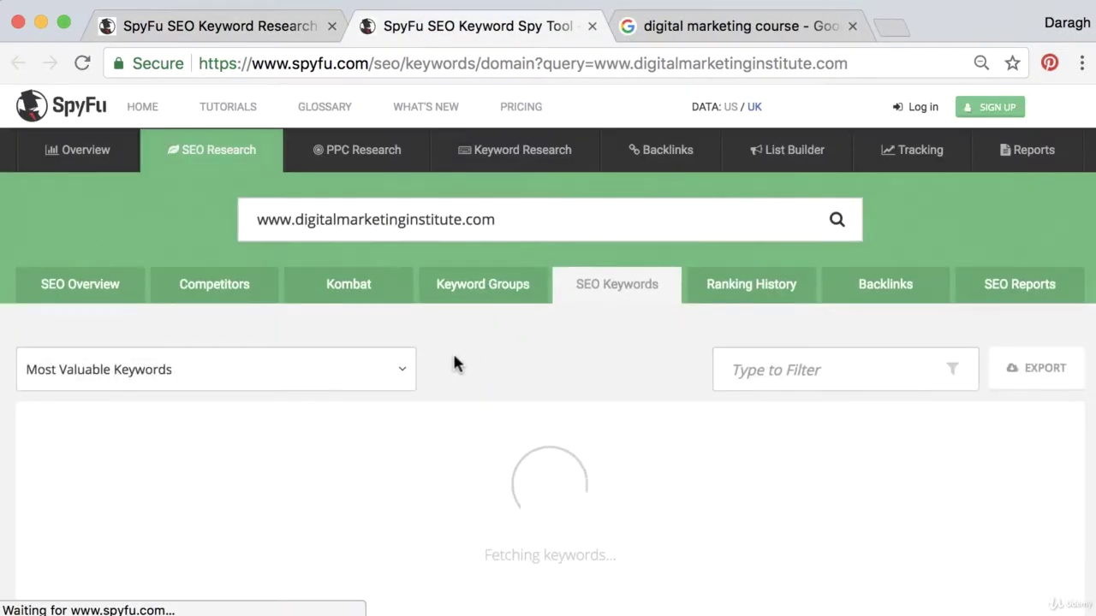
{"action": "scroll", "coordinate": [454, 364], "scroll_direction": "down", "scroll_amount": 3}
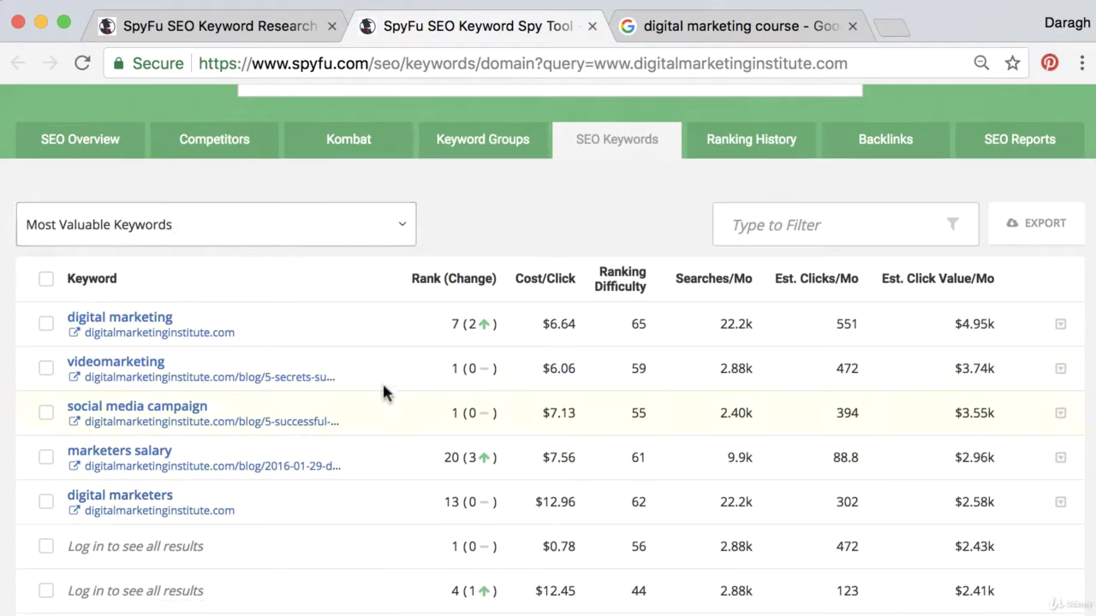
{"action": "scroll", "coordinate": [474, 330], "scroll_direction": "up", "scroll_amount": 3}
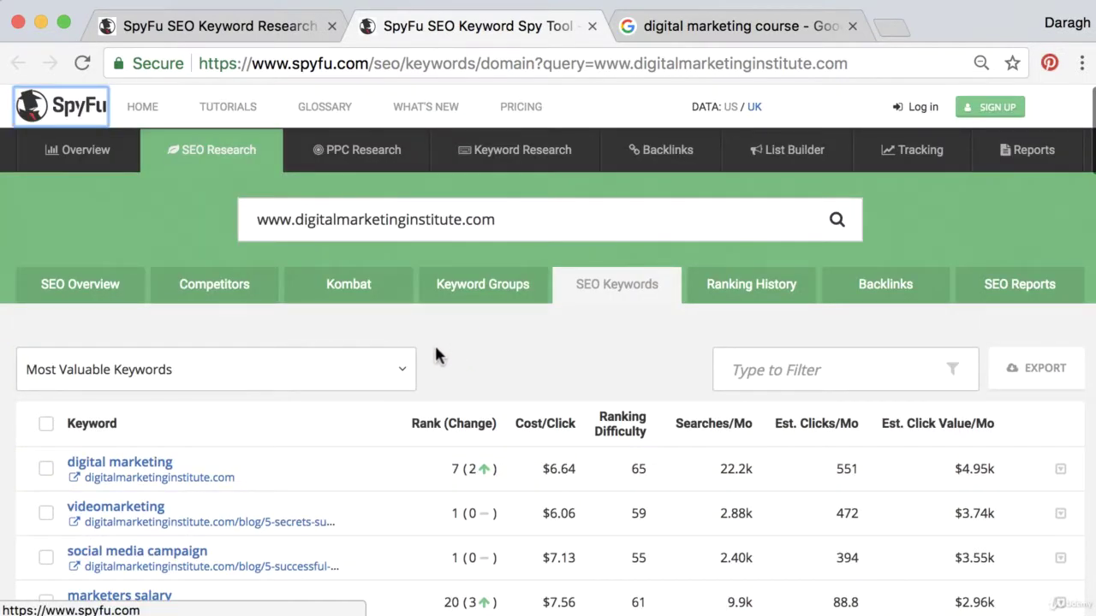
{"action": "scroll", "coordinate": [435, 353], "scroll_direction": "down", "scroll_amount": 4}
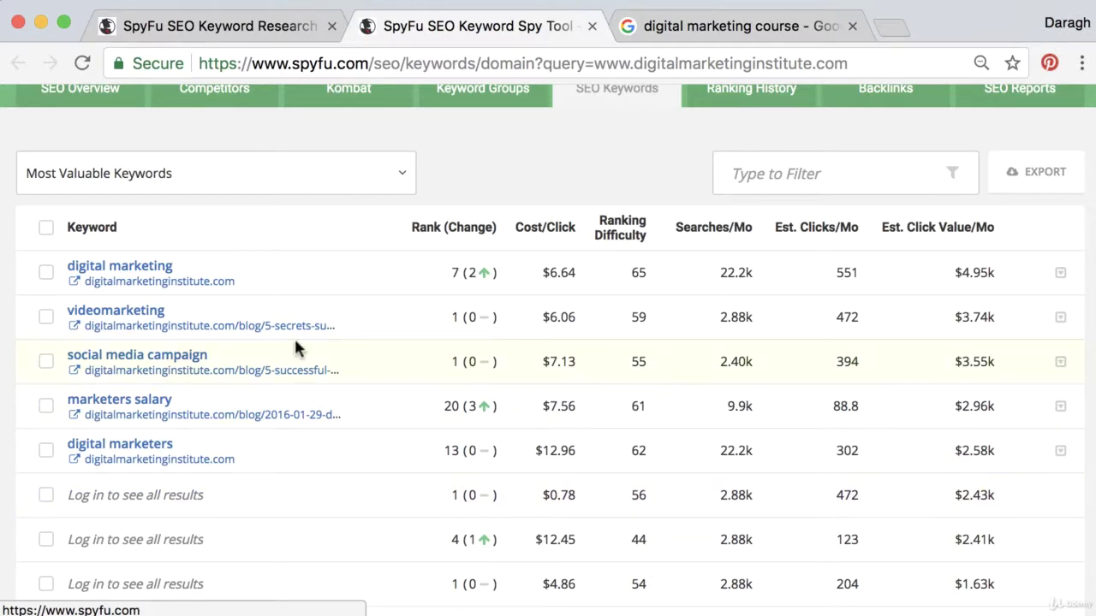
{"action": "left_click", "coordinate": [282, 36]}
{"action": "left_click", "coordinate": [320, 192]}
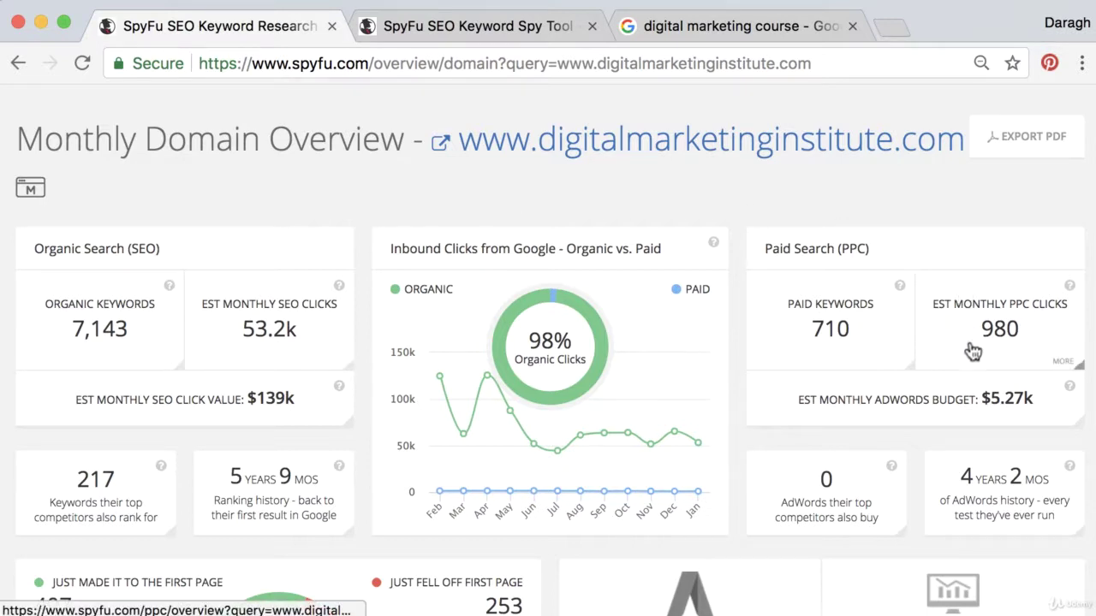
Step: Close the SEO keywords tab and open the 710 paid keywords list in a new tab
{"action": "left_click_drag", "start_coordinate": [765, 248], "coordinate": [875, 257]}
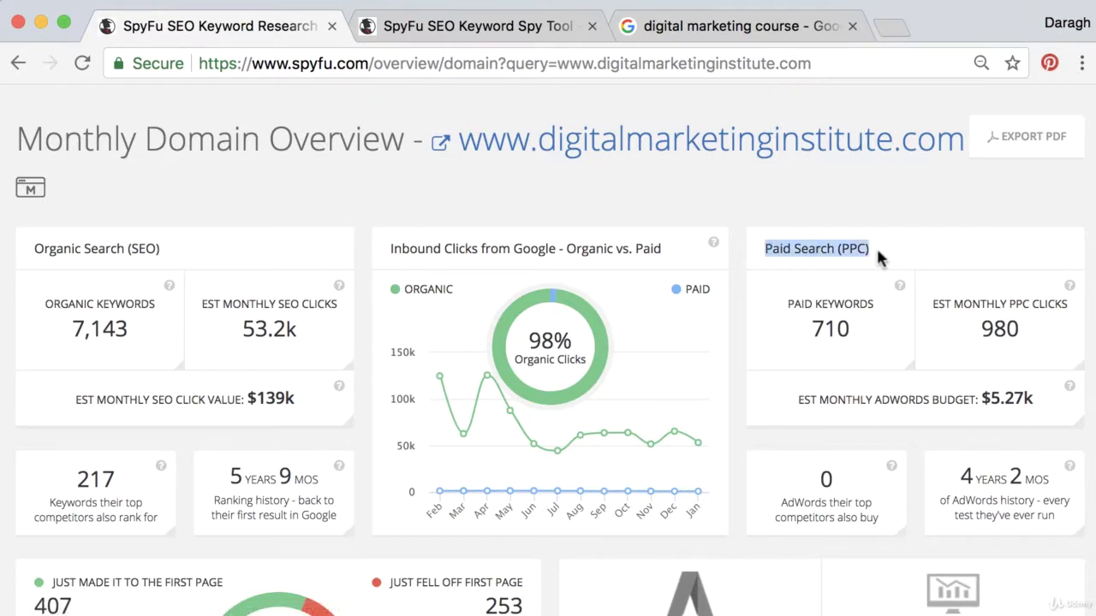
{"action": "left_click", "coordinate": [917, 190]}
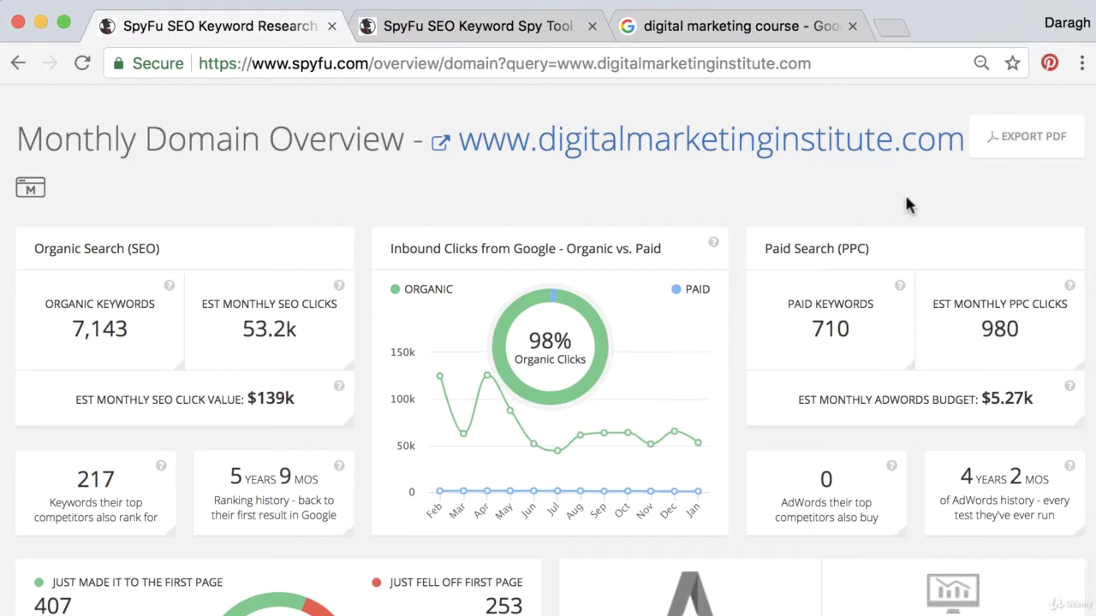
{"action": "left_click", "coordinate": [592, 26]}
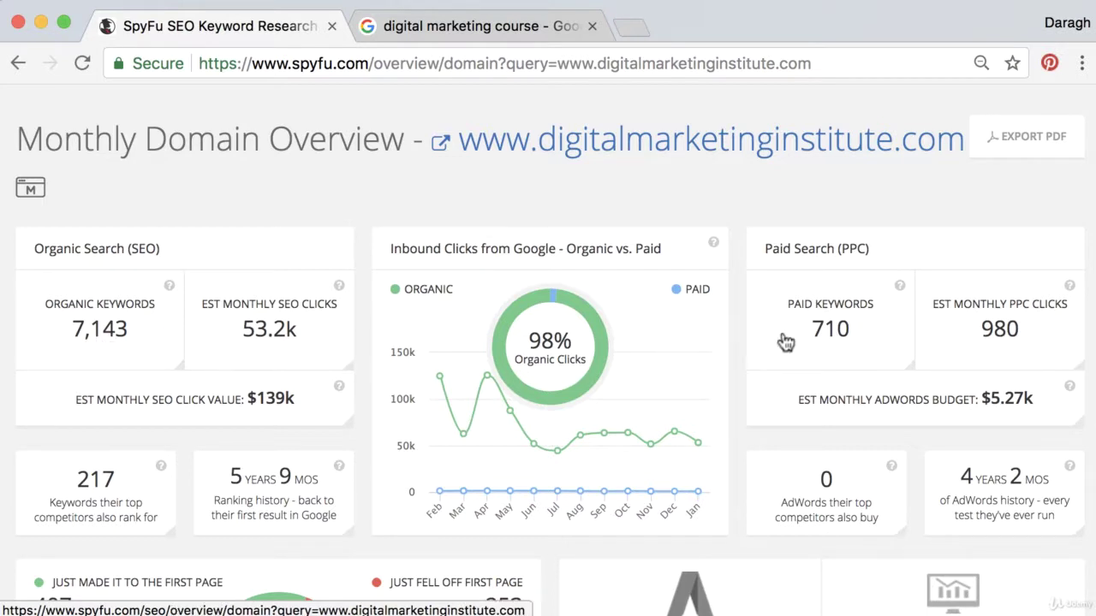
{"action": "right_click", "coordinate": [835, 312]}
{"action": "left_click", "coordinate": [899, 314]}
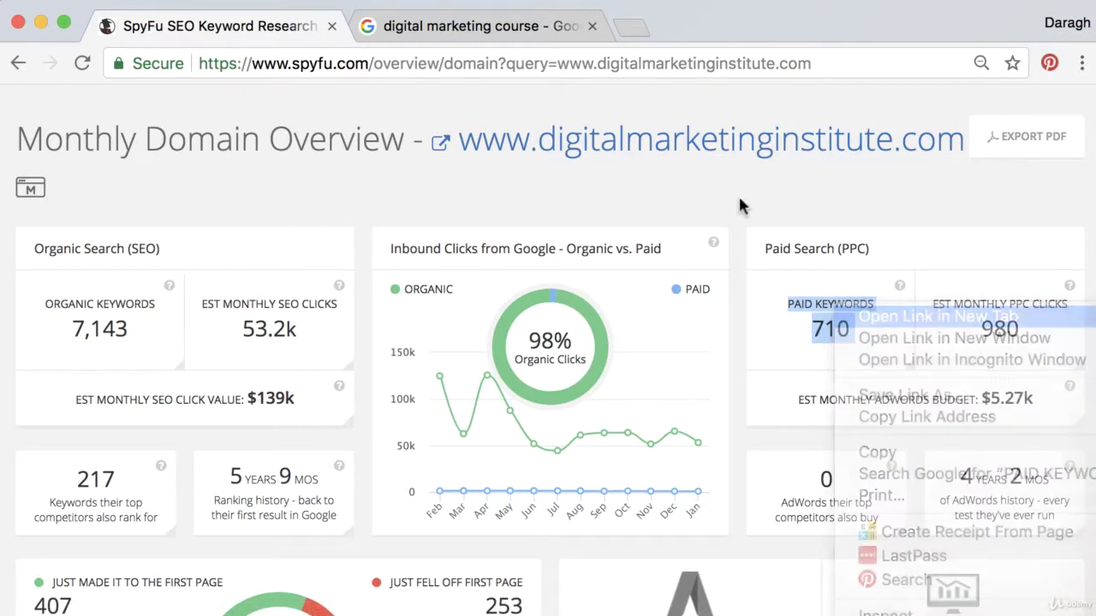
Step: View the PPC keyword table, led by 'digital marketing' at $6.64 per click and $30.9k monthly
{"action": "left_click", "coordinate": [514, 32]}
{"action": "scroll", "coordinate": [544, 317], "scroll_direction": "down", "scroll_amount": 3}
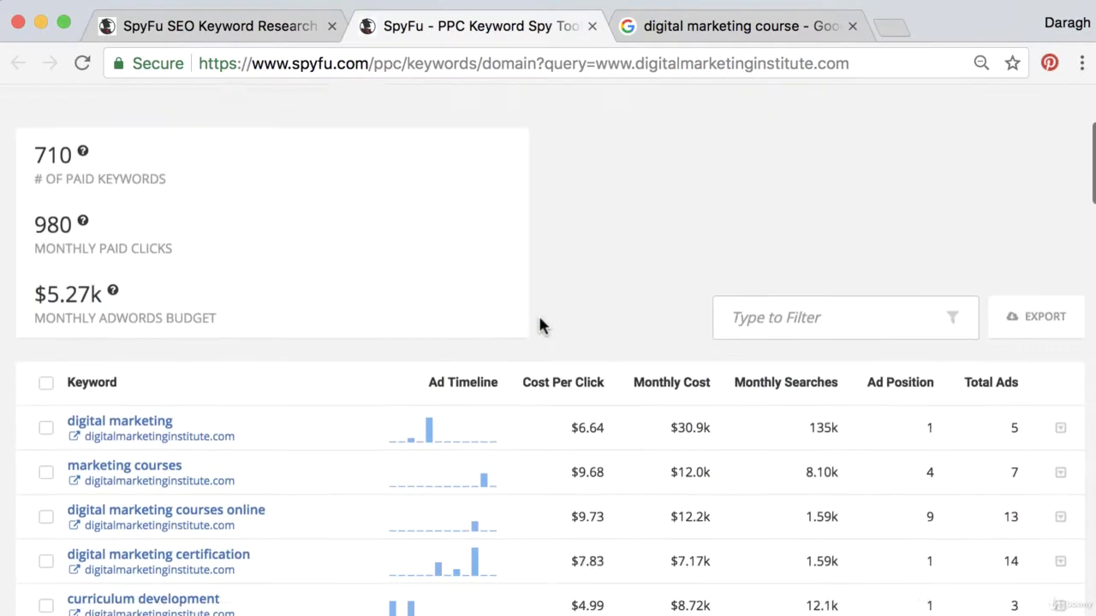
{"action": "scroll", "coordinate": [540, 322], "scroll_direction": "down", "scroll_amount": 3}
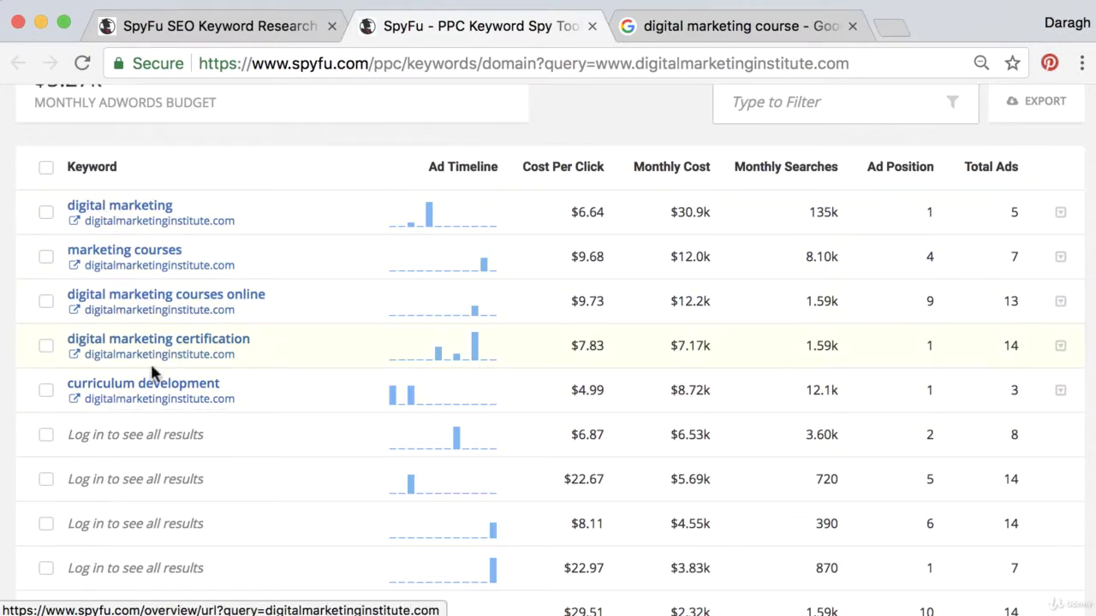
Step: Return to the domain overview and scroll to Competition, led by smartinsights.com and beeckestijn.org
{"action": "left_click", "coordinate": [282, 33]}
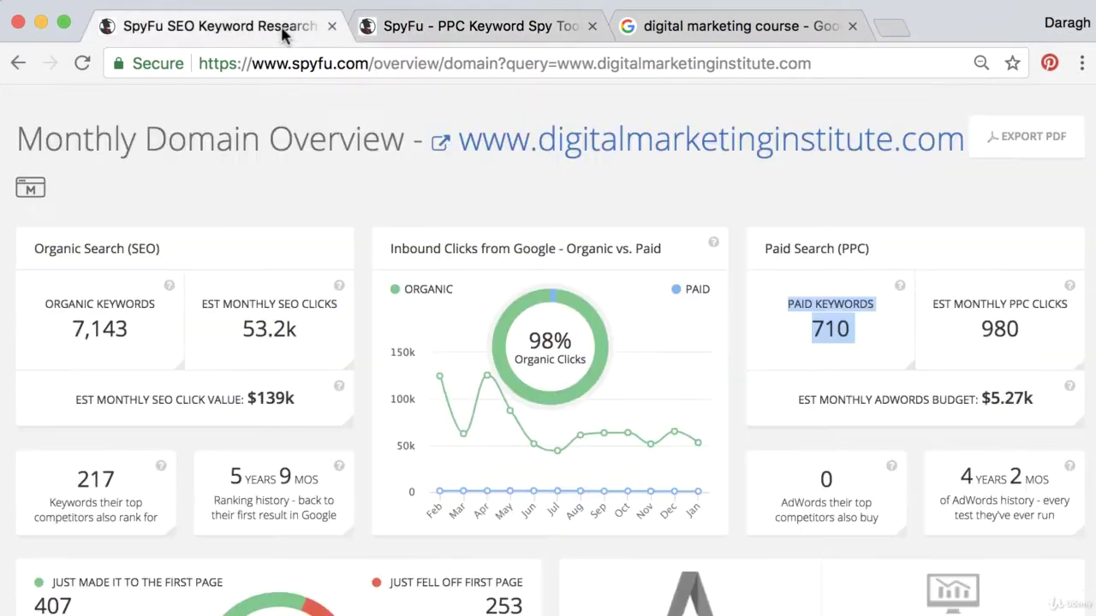
{"action": "left_click", "coordinate": [484, 195]}
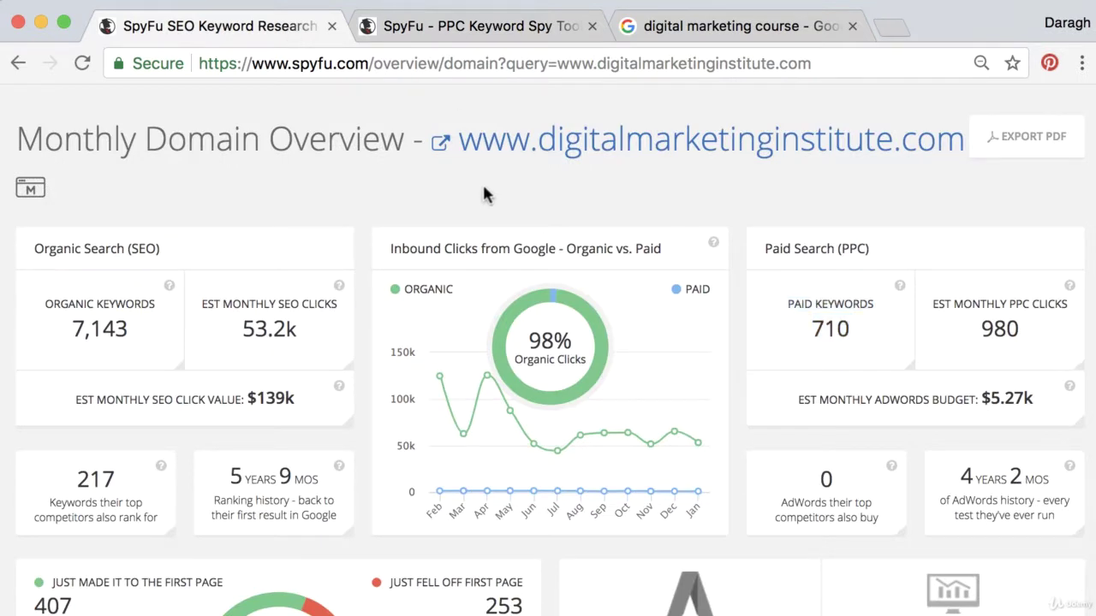
{"action": "scroll", "coordinate": [484, 195], "scroll_direction": "down", "scroll_amount": 2}
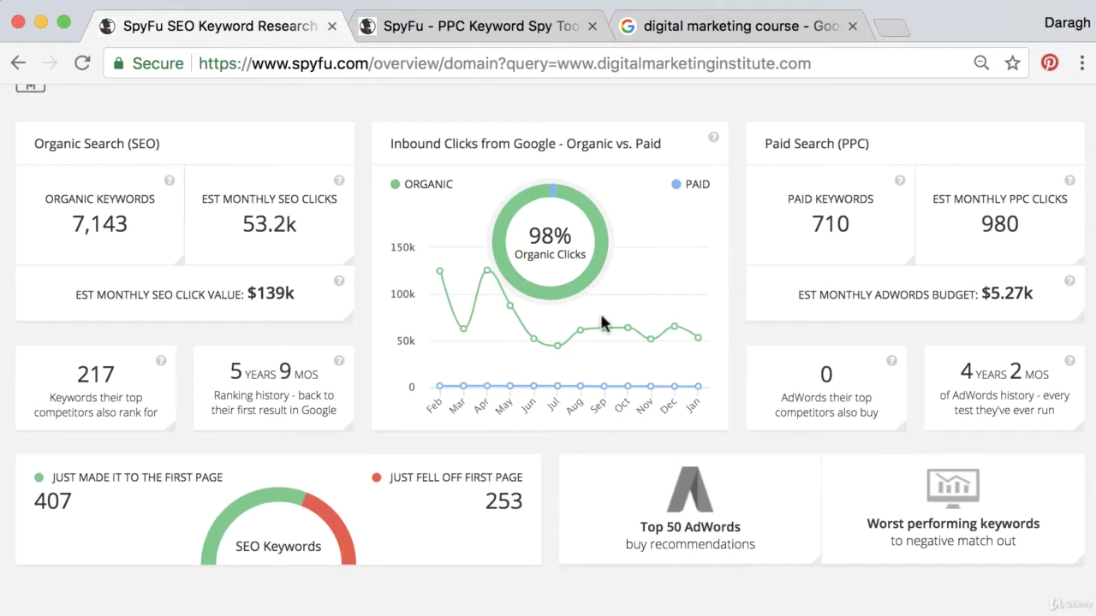
{"action": "scroll", "coordinate": [602, 323], "scroll_direction": "down", "scroll_amount": 5}
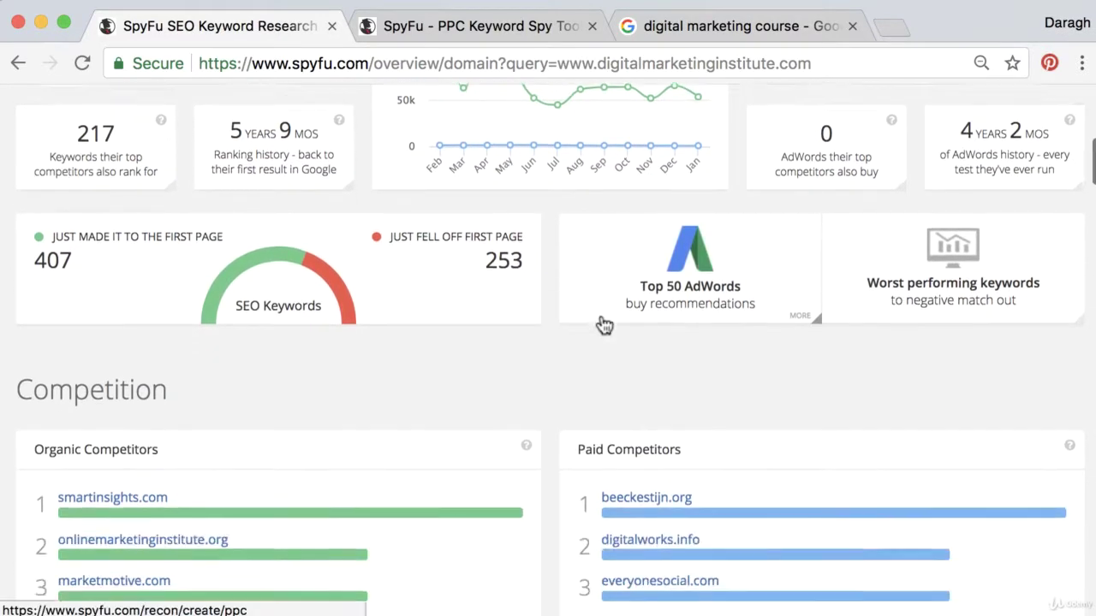
{"action": "scroll", "coordinate": [462, 261], "scroll_direction": "down", "scroll_amount": 1}
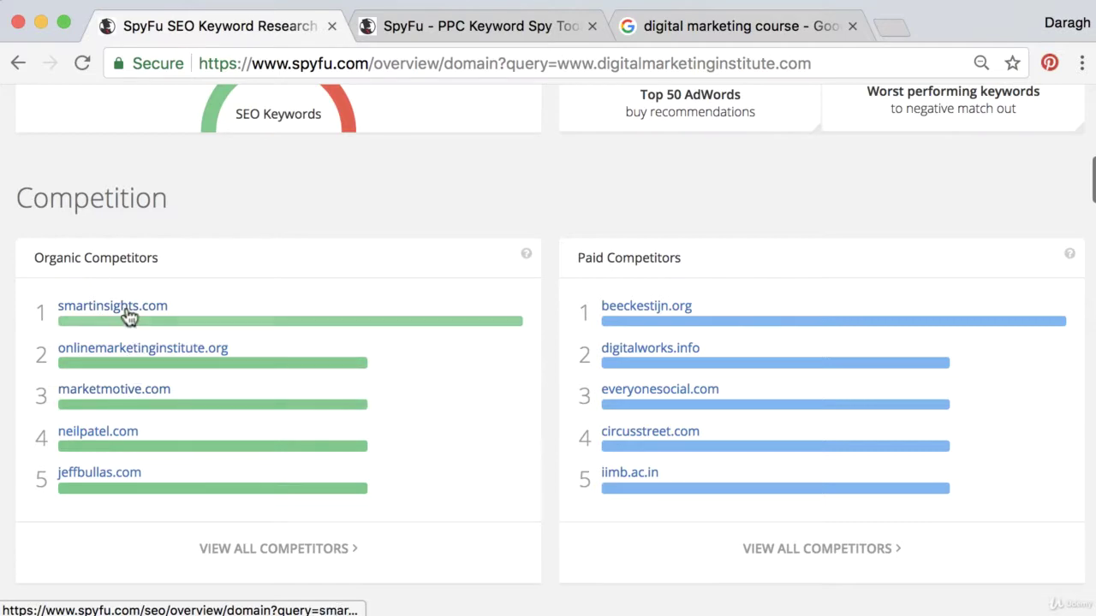
Step: Open competitor onlinemarketinginstitute.org's SEO overview in a new second tab and browse it
{"action": "right_click", "coordinate": [132, 349]}
{"action": "key", "text": "Down"}
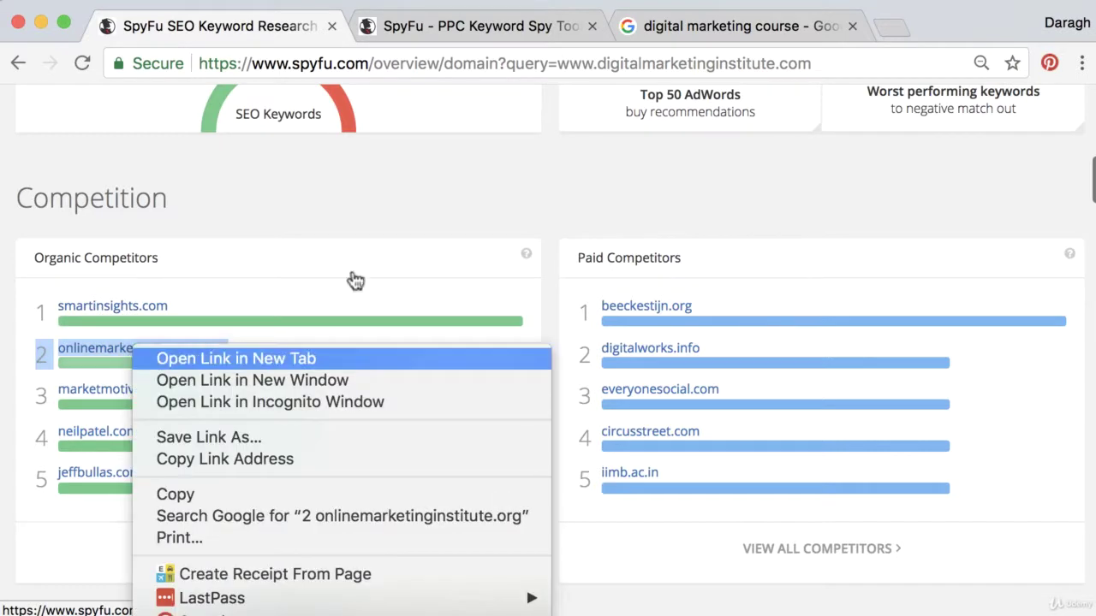
{"action": "key", "text": "Return"}
{"action": "left_click", "coordinate": [606, 34]}
{"action": "left_click_drag", "start_coordinate": [631, 29], "coordinate": [488, 32]}
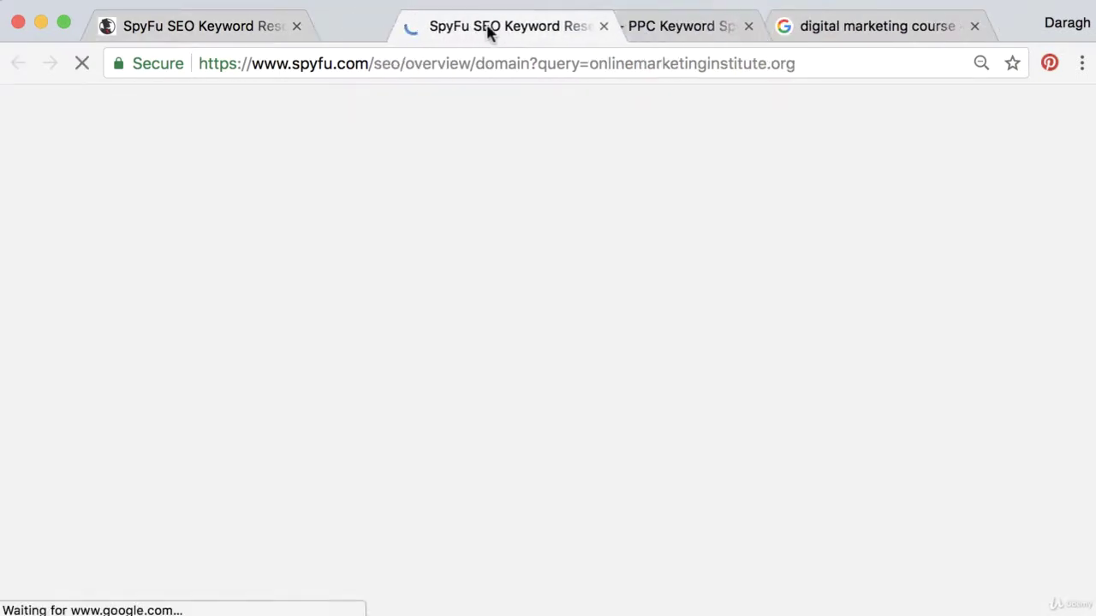
{"action": "scroll", "coordinate": [512, 293], "scroll_direction": "down", "scroll_amount": 5}
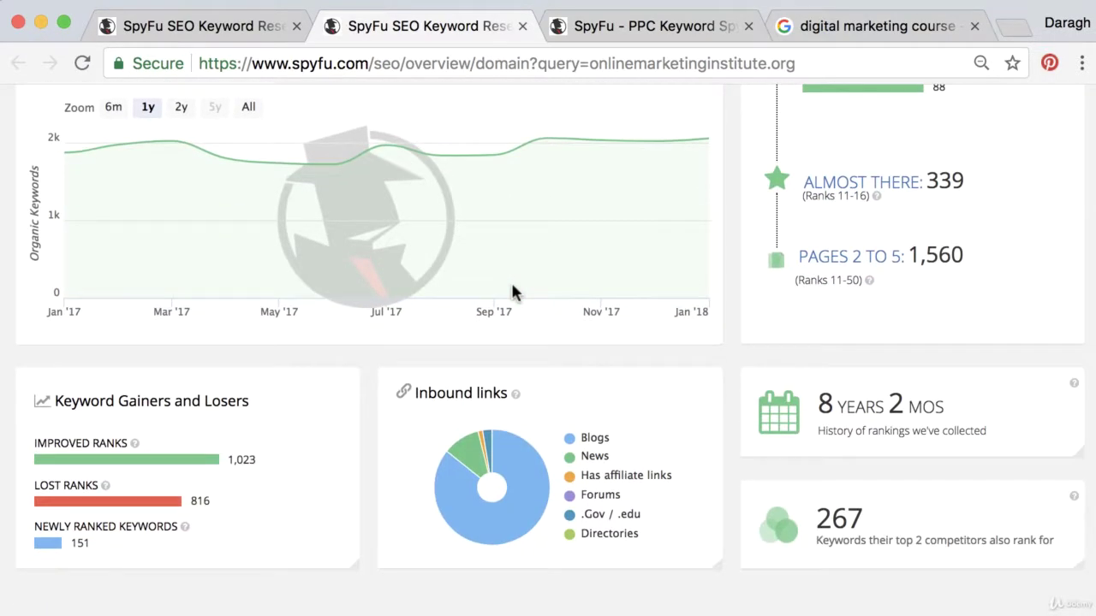
{"action": "scroll", "coordinate": [512, 289], "scroll_direction": "up", "scroll_amount": 5}
Step: Go back to the digitalmarketinginstitute.com overview and scroll through its Shared Keywords section
{"action": "left_click", "coordinate": [250, 30]}
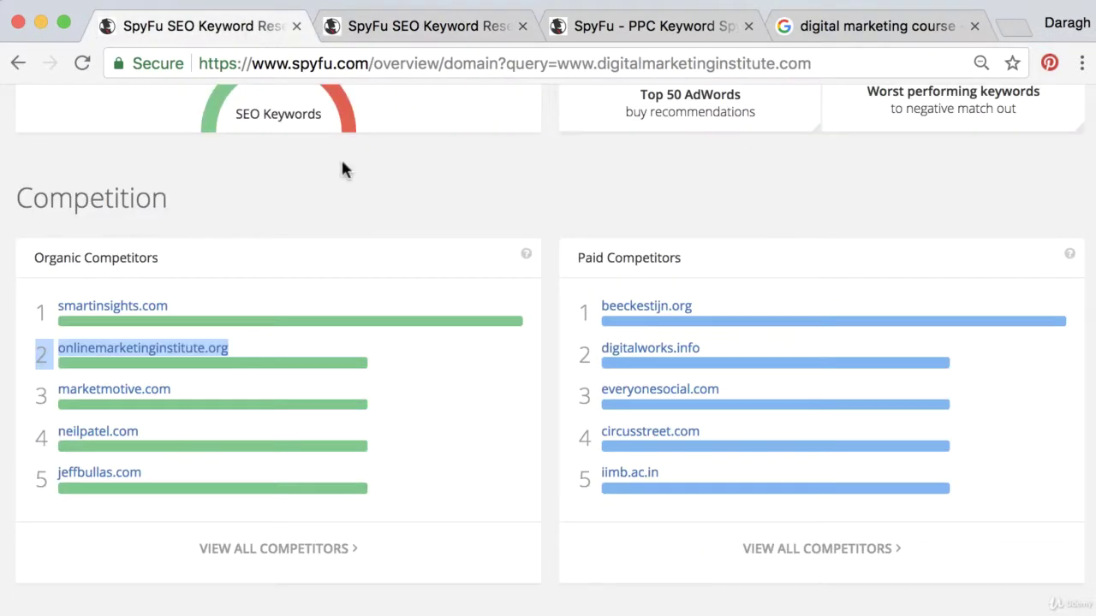
{"action": "left_click", "coordinate": [374, 209]}
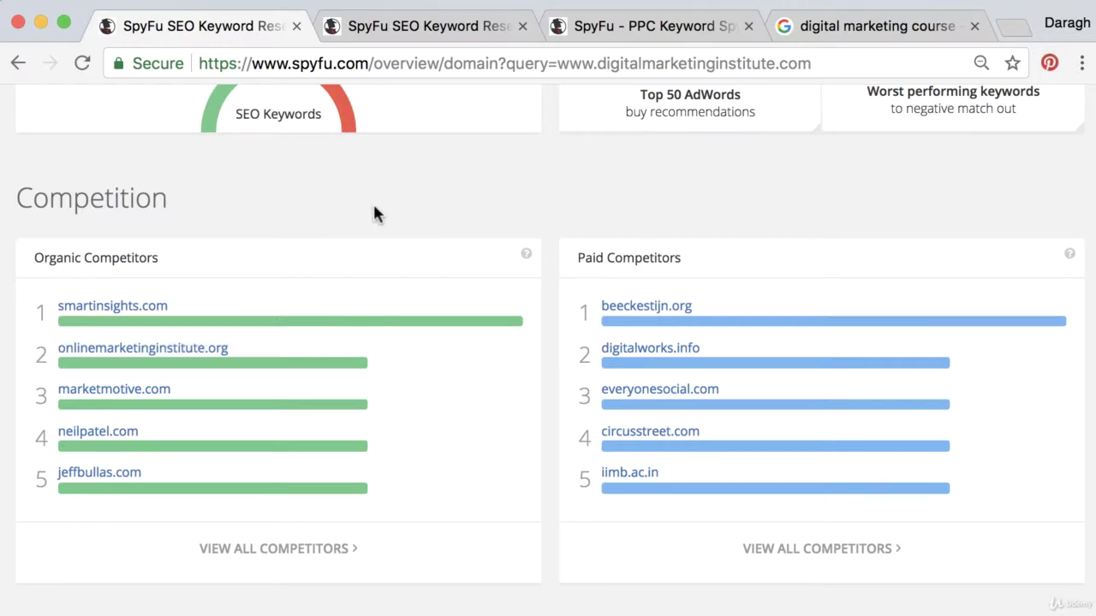
{"action": "scroll", "coordinate": [385, 227], "scroll_direction": "down", "scroll_amount": 3}
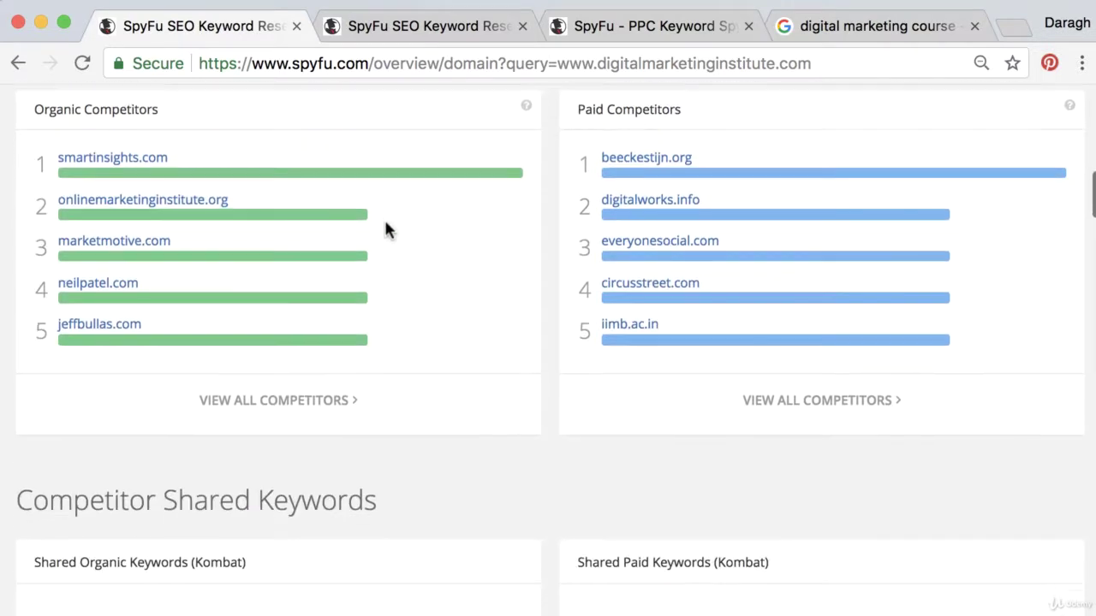
{"action": "scroll", "coordinate": [386, 227], "scroll_direction": "down", "scroll_amount": 3}
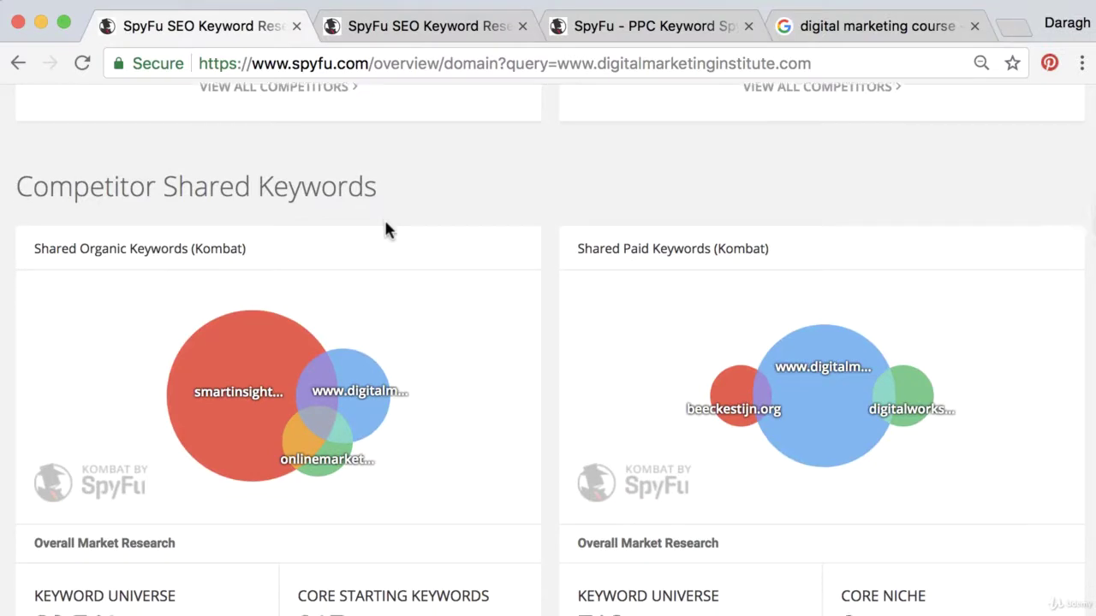
{"action": "scroll", "coordinate": [385, 227], "scroll_direction": "down", "scroll_amount": 2}
{"action": "scroll", "coordinate": [384, 227], "scroll_direction": "down", "scroll_amount": 5}
{"action": "scroll", "coordinate": [384, 227], "scroll_direction": "up", "scroll_amount": 20}
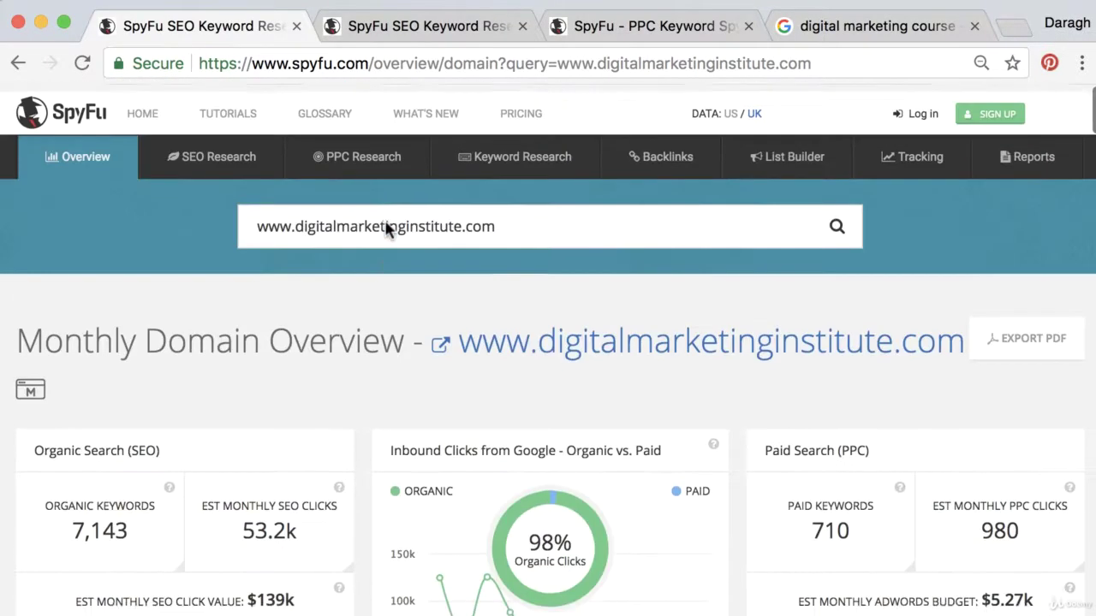
Step: Close the competitor overview, PPC keywords and Google search tabs
{"action": "left_click", "coordinate": [522, 26]}
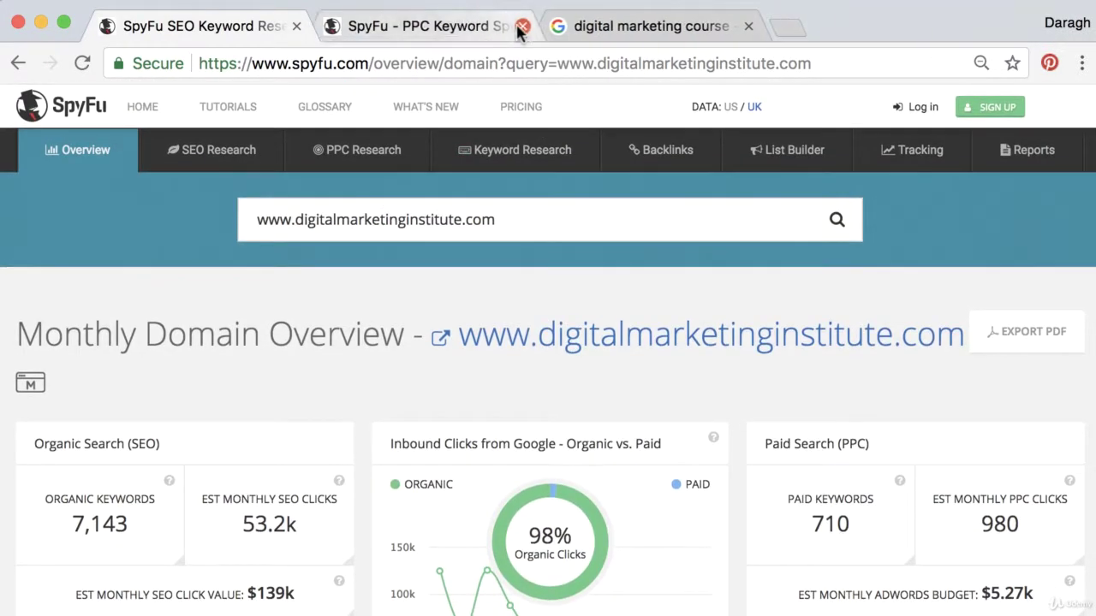
{"action": "left_click", "coordinate": [522, 27]}
{"action": "left_click", "coordinate": [522, 26]}
{"action": "scroll", "coordinate": [743, 334], "scroll_direction": "down", "scroll_amount": 2}
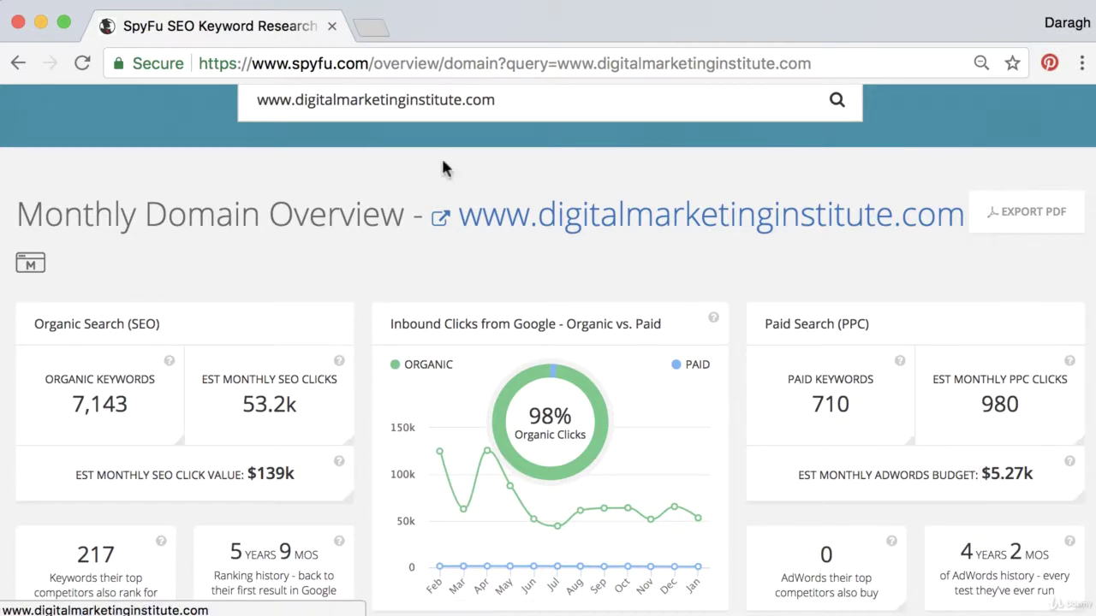
Step: Open the 710 paid keywords report in a new tab and show the 'digital marketing' row's options
{"action": "right_click", "coordinate": [843, 410]}
{"action": "left_click", "coordinate": [865, 411]}
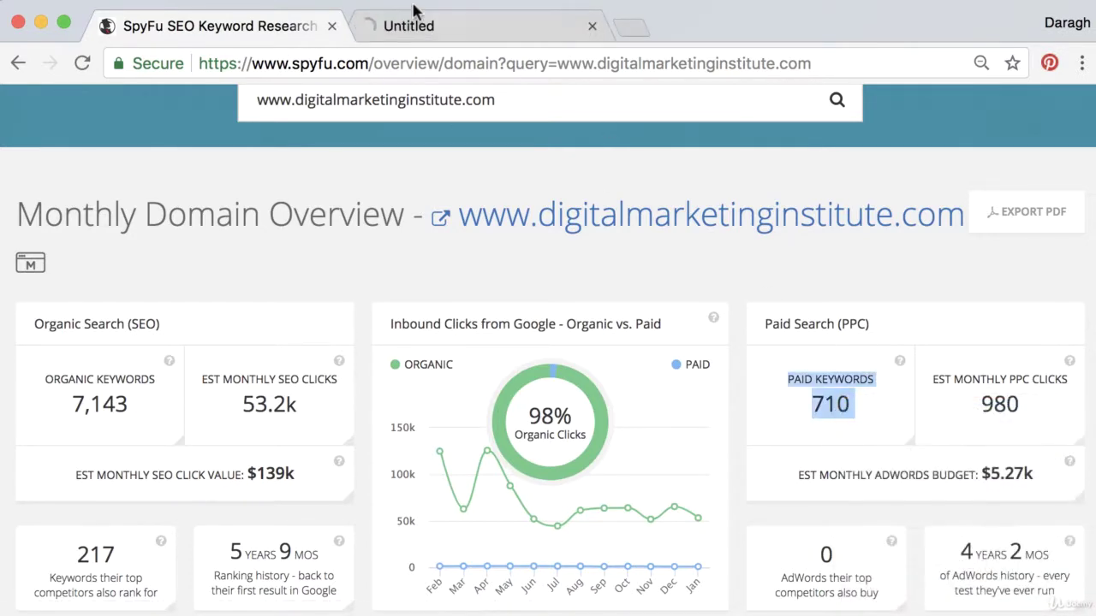
{"action": "left_click", "coordinate": [411, 26]}
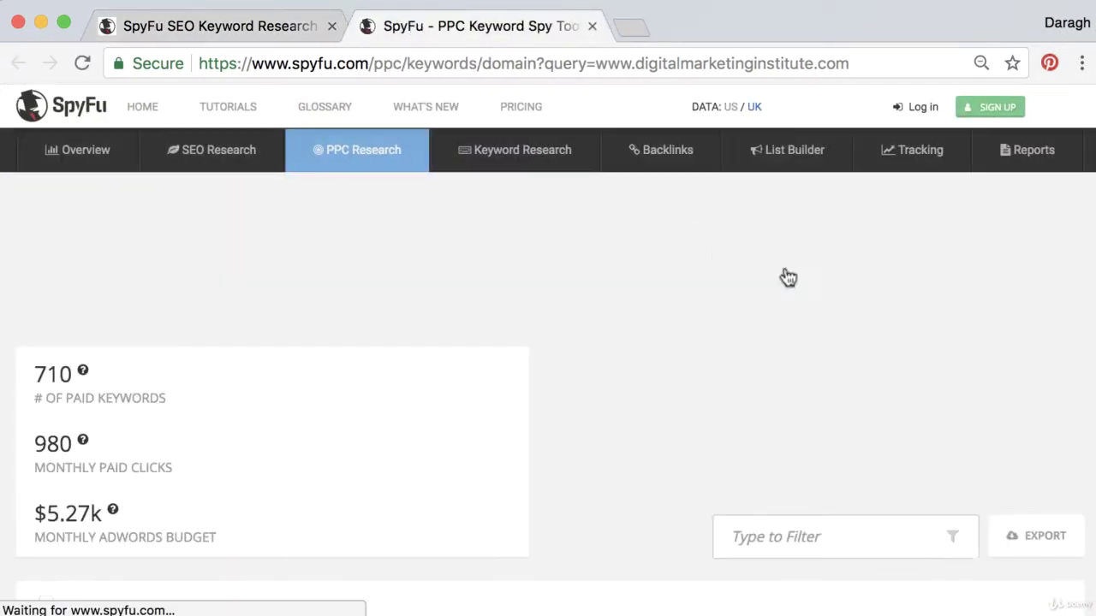
{"action": "scroll", "coordinate": [892, 350], "scroll_direction": "down", "scroll_amount": 5}
{"action": "left_click", "coordinate": [1060, 360]}
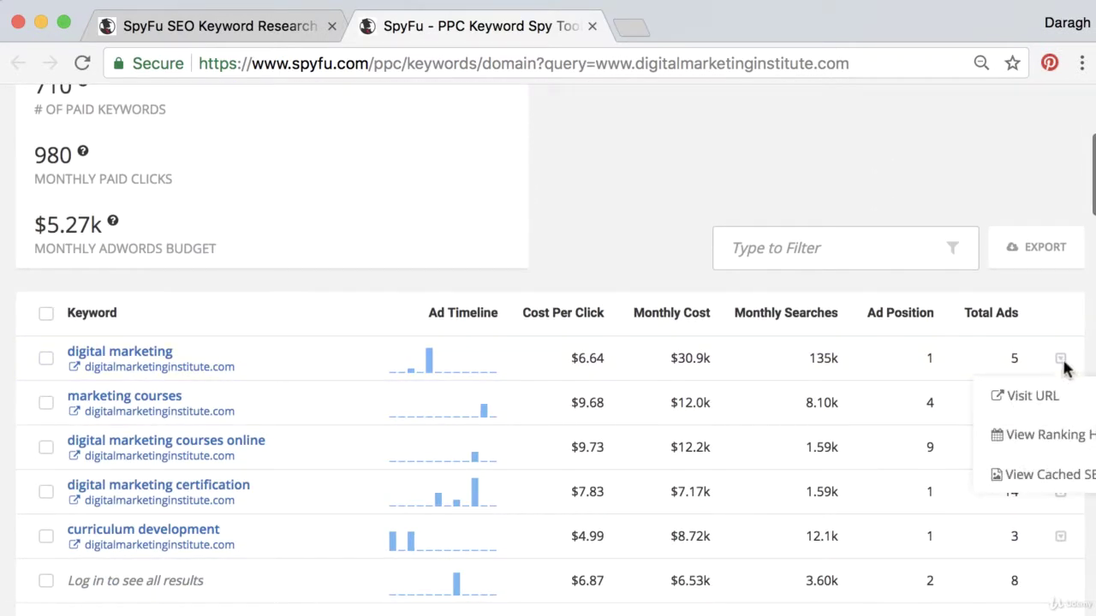
Step: Open the cached Google results for 'digital marketing' in a new SpyFu Cache tab and scroll down
{"action": "left_click", "coordinate": [1057, 478]}
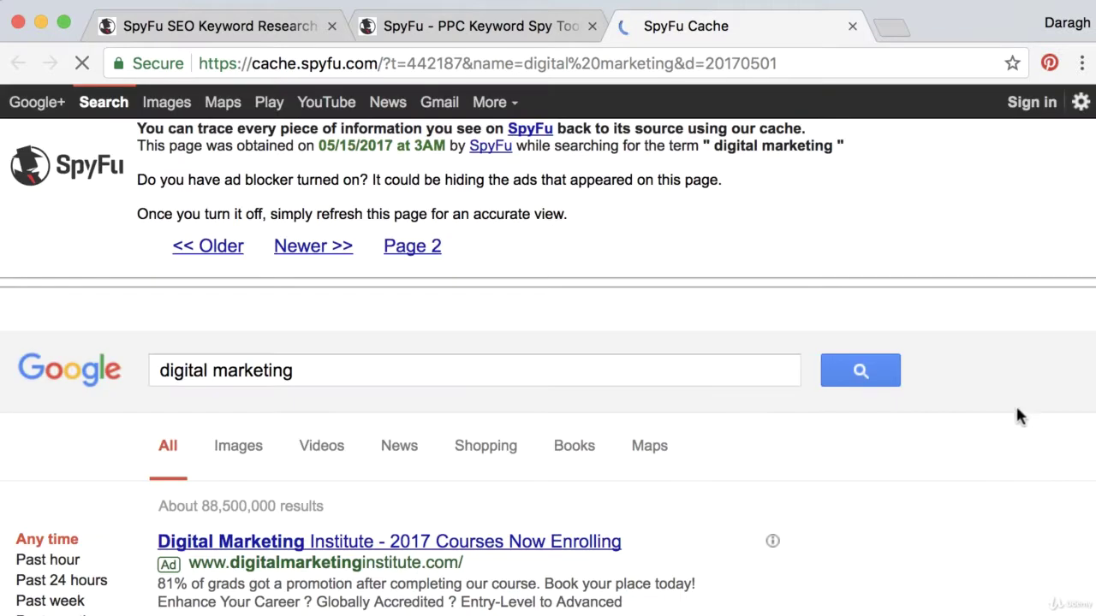
{"action": "left_click", "coordinate": [505, 25]}
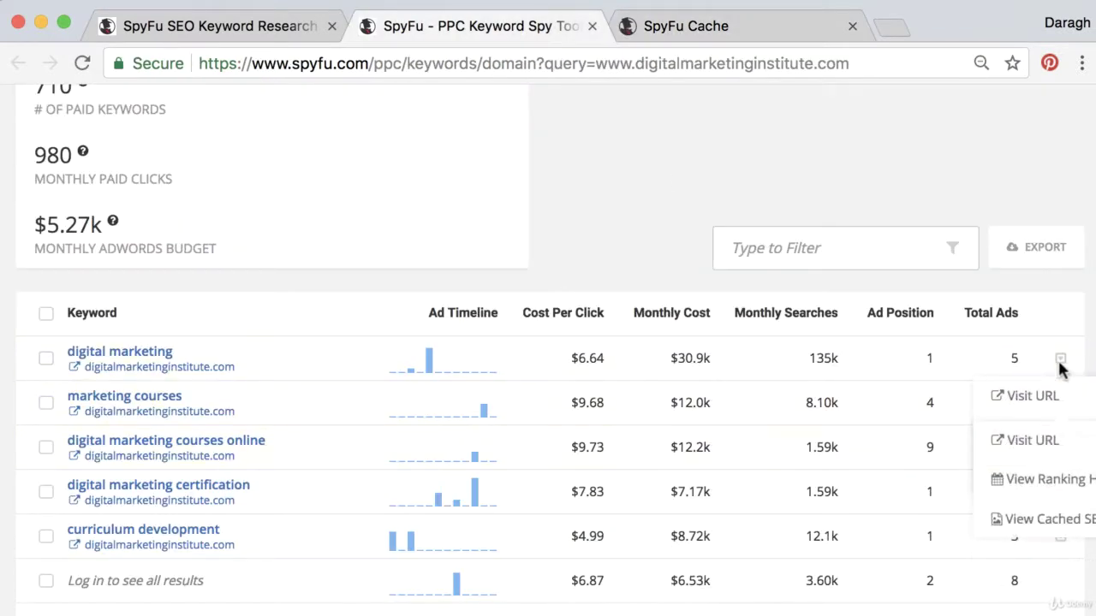
{"action": "left_click", "coordinate": [748, 33]}
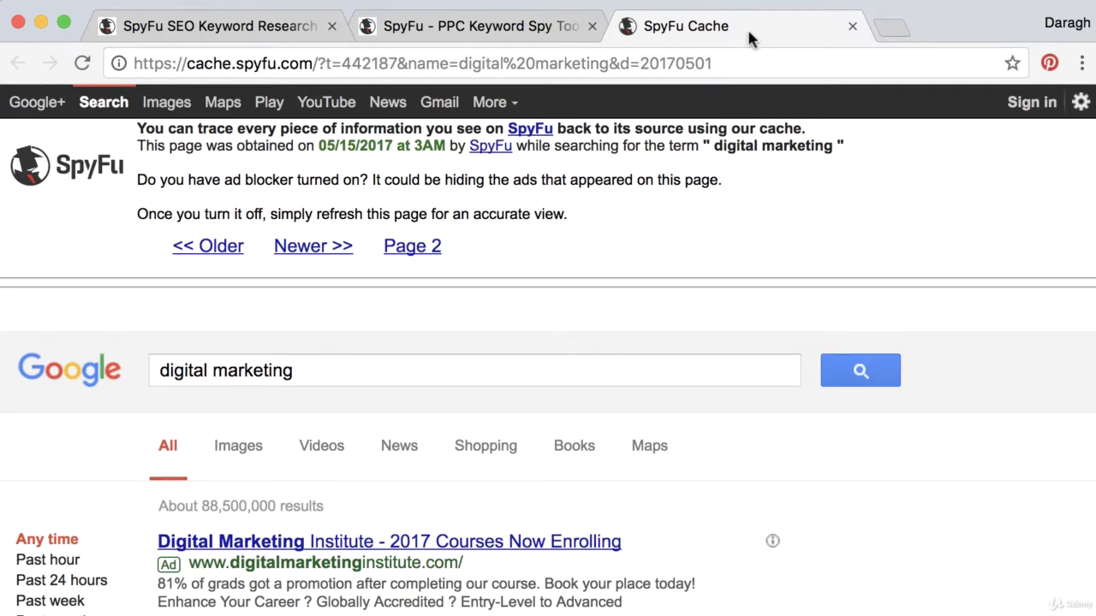
{"action": "scroll", "coordinate": [702, 293], "scroll_direction": "down", "scroll_amount": 5}
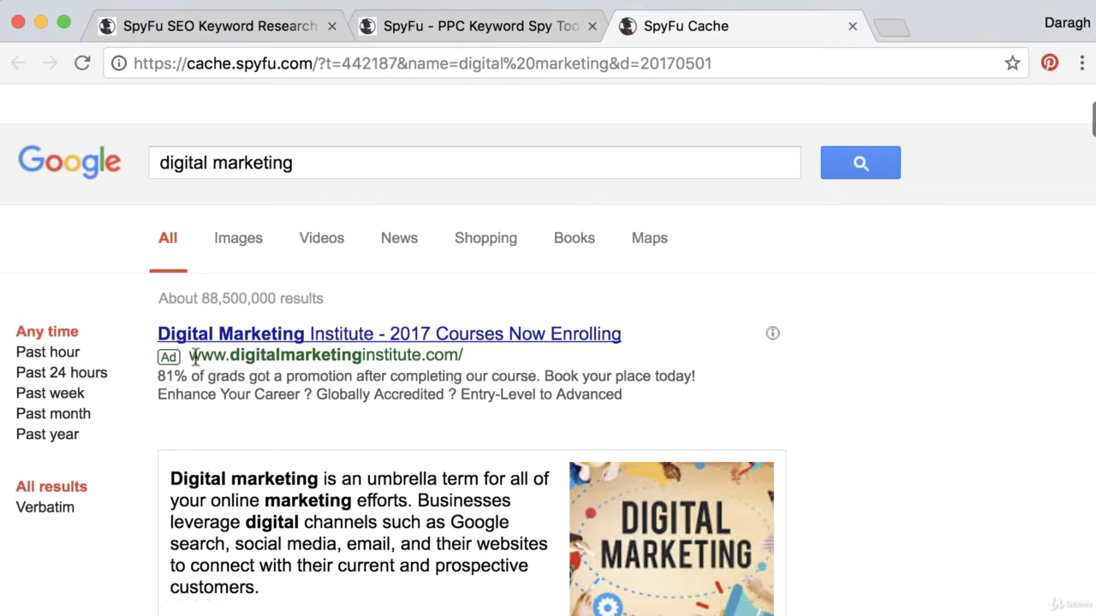
Step: Highlight the Digital Marketing Institute ad's web address, then return to the paid keywords list
{"action": "left_click_drag", "start_coordinate": [190, 354], "coordinate": [465, 351]}
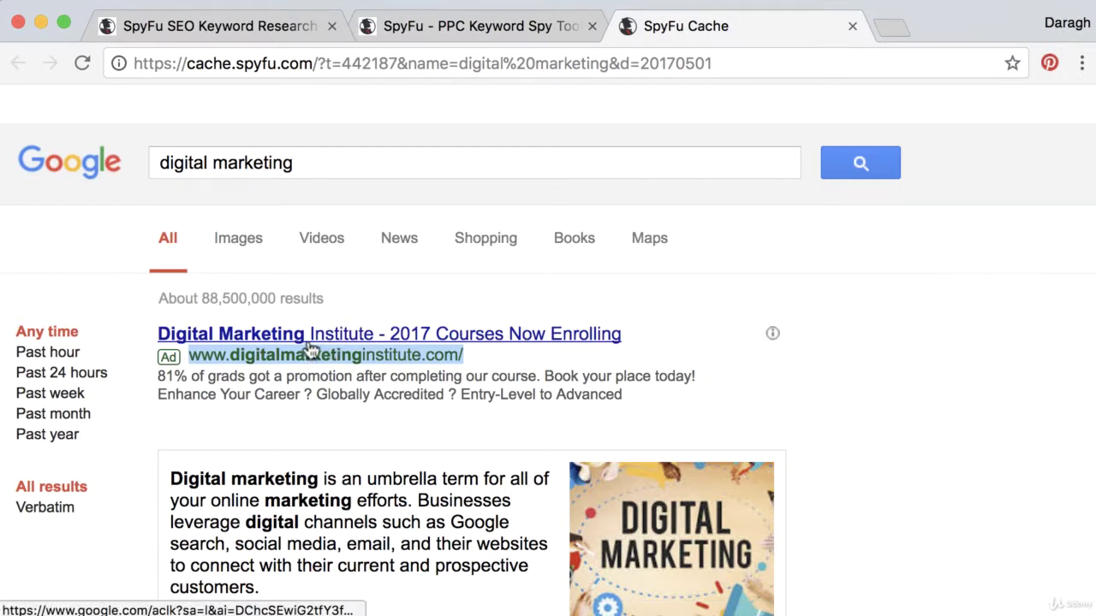
{"action": "left_click", "coordinate": [524, 29]}
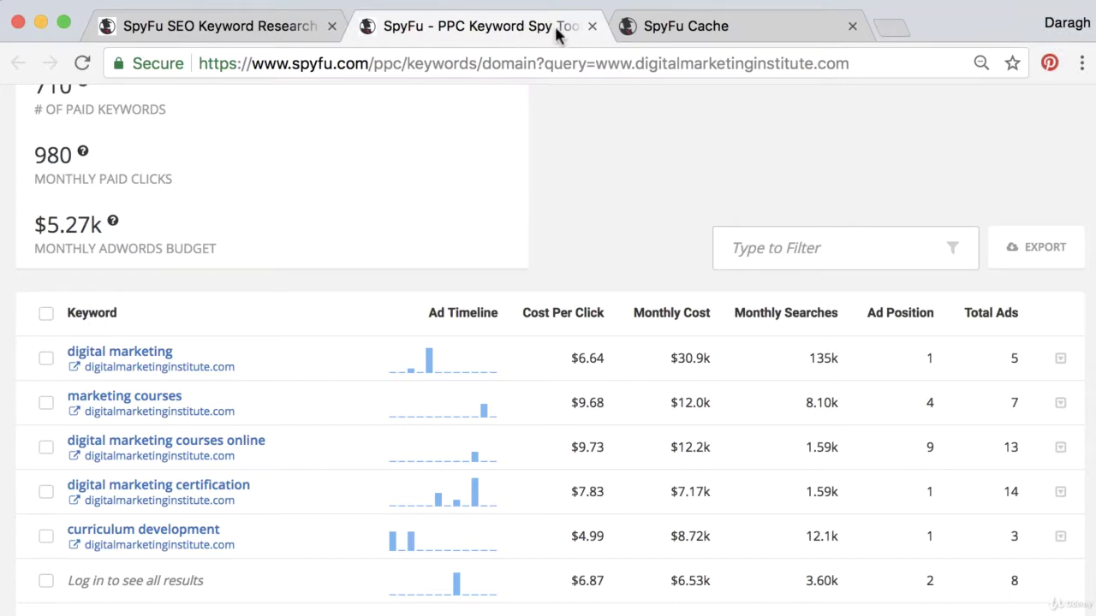
{"action": "scroll", "coordinate": [819, 159], "scroll_direction": "up", "scroll_amount": 4}
{"action": "mouse_move", "coordinate": [815, 159]}
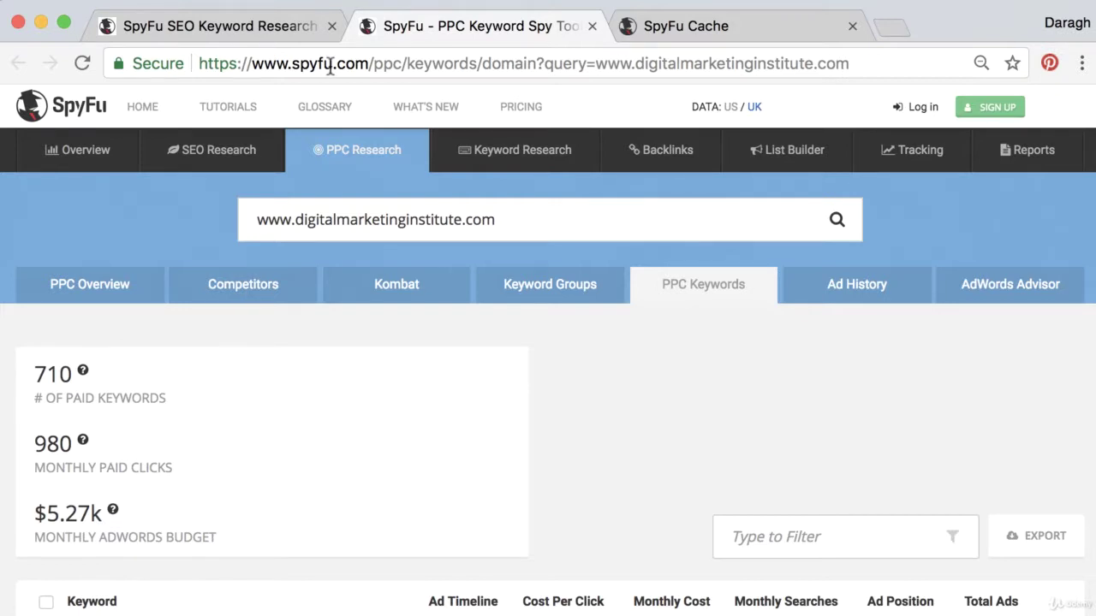
{"action": "left_click", "coordinate": [290, 26]}
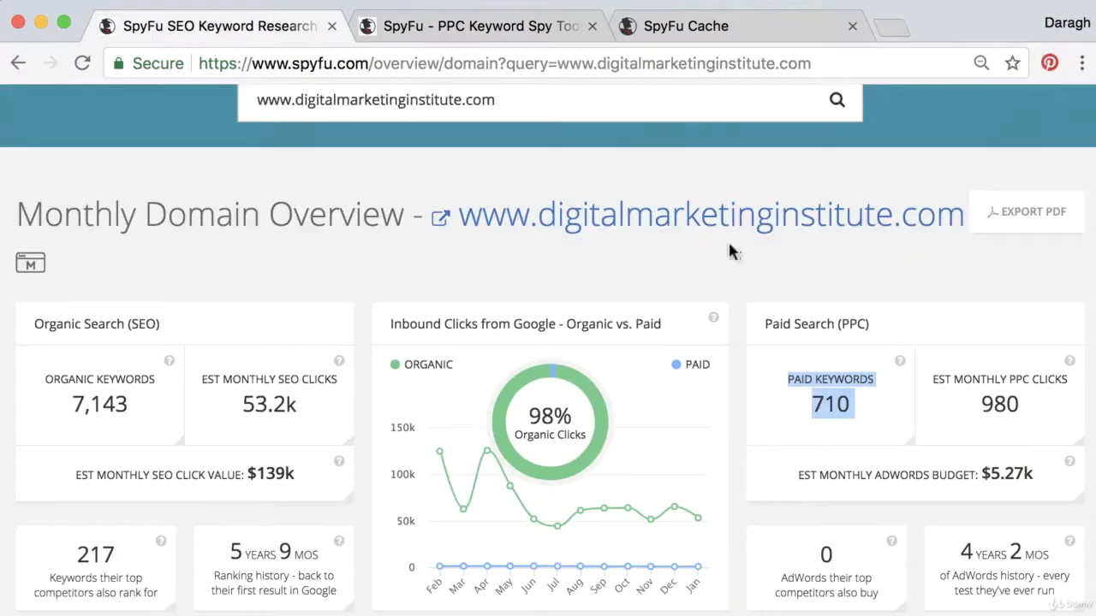